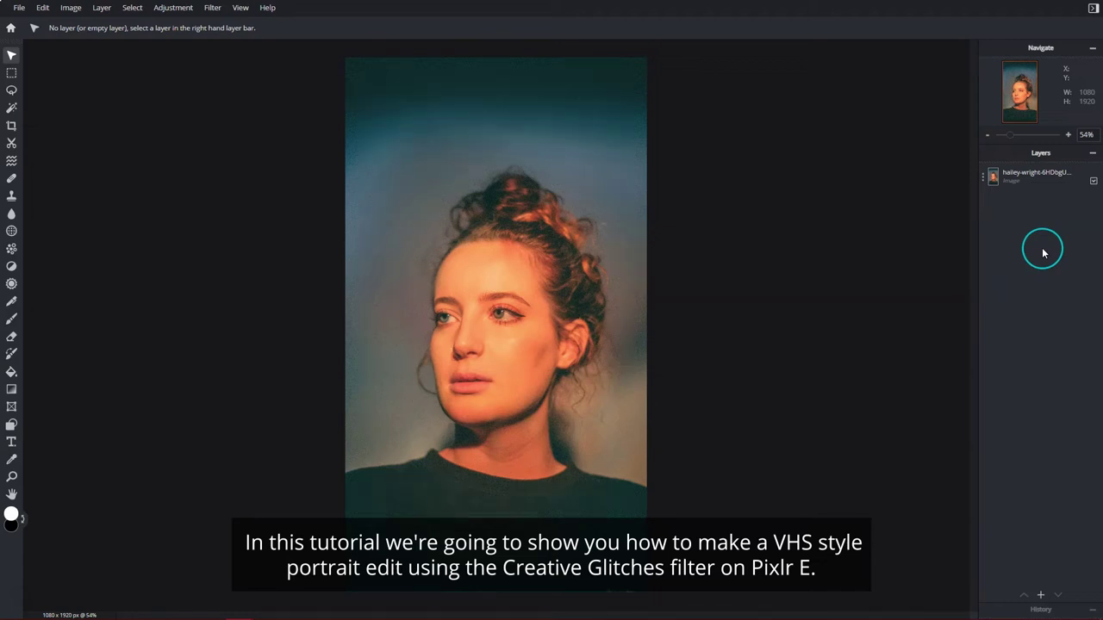
Step: Apply a Fringe glitch at amount 41 to the portrait layer for red-blue colour fringing
click(1035, 181)
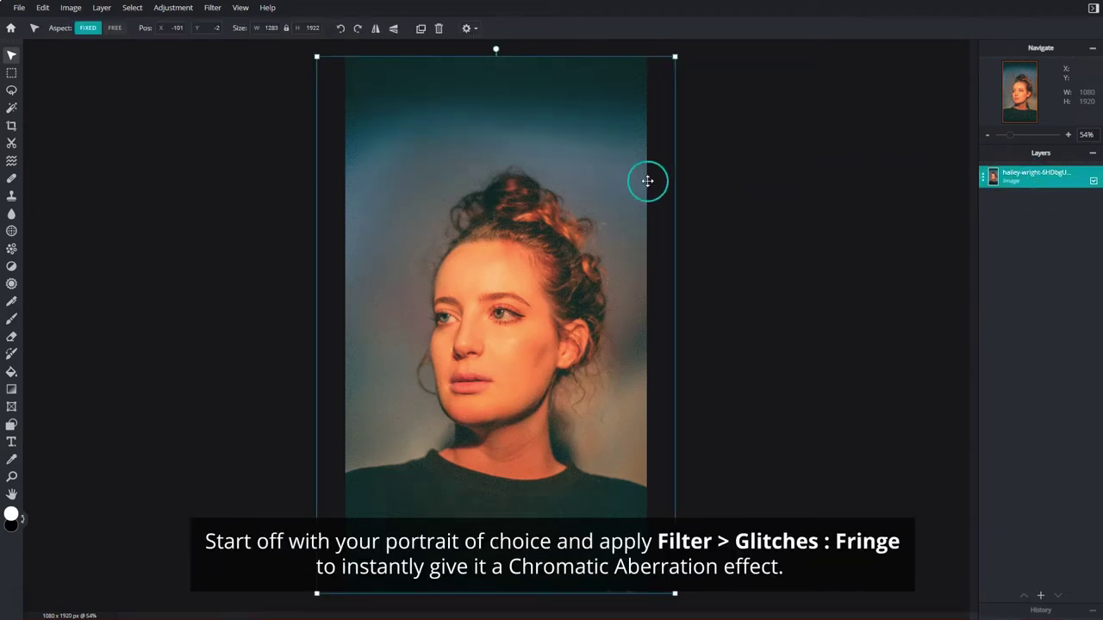
click(212, 8)
mouse_move(259, 57)
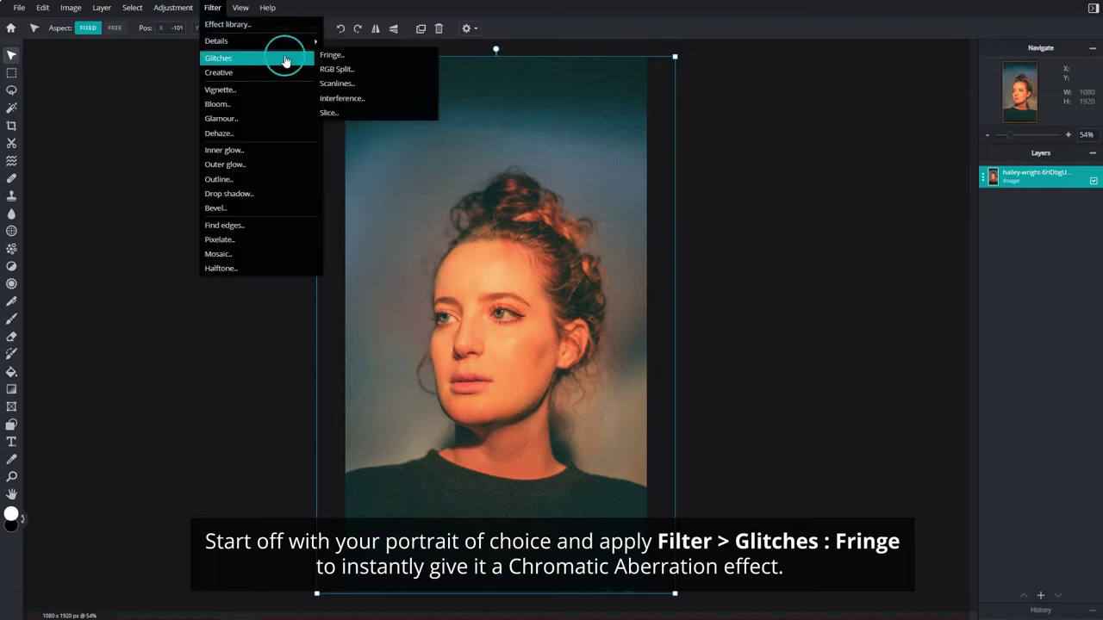
click(336, 52)
drag(804, 387, 802, 169)
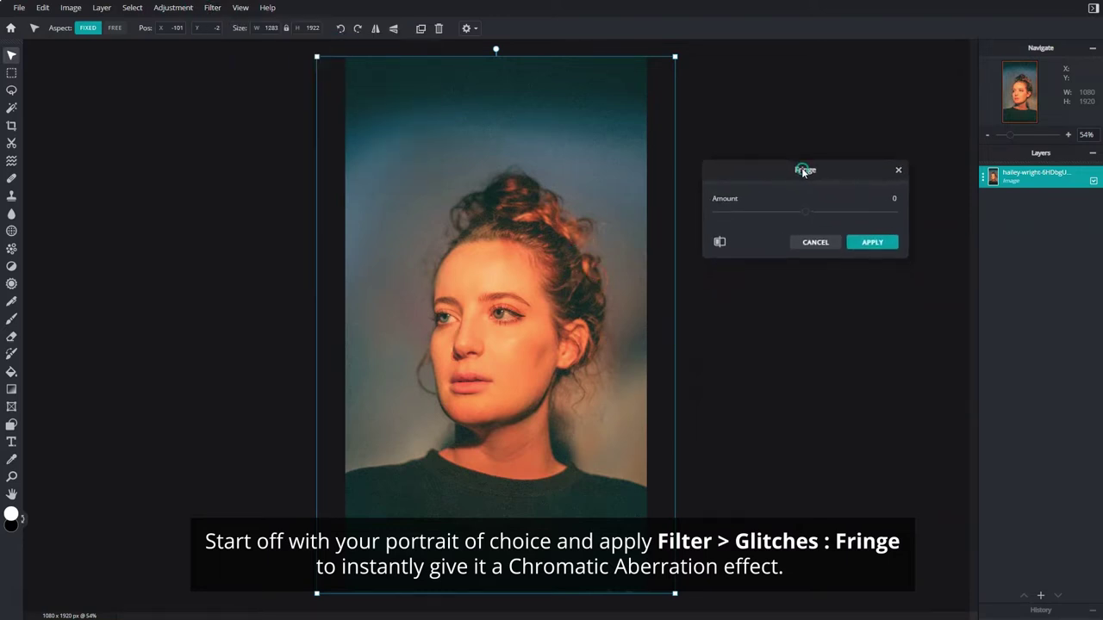
drag(806, 212, 842, 214)
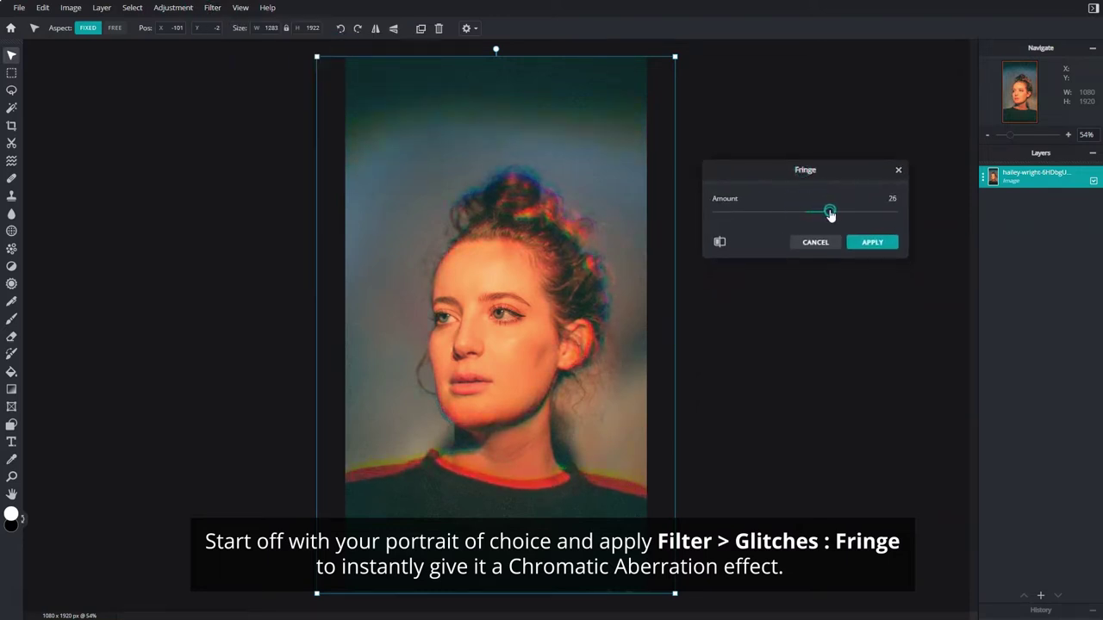
click(878, 245)
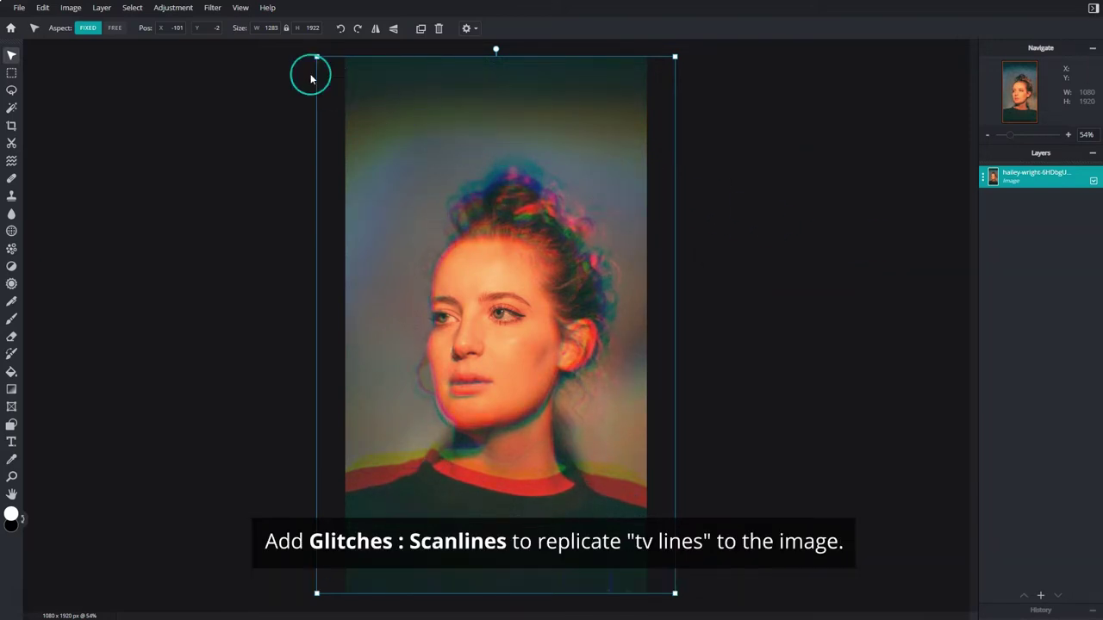
Step: Apply the Scanlines glitch at amount 100 and size 2 across the portrait
click(212, 8)
mouse_move(250, 57)
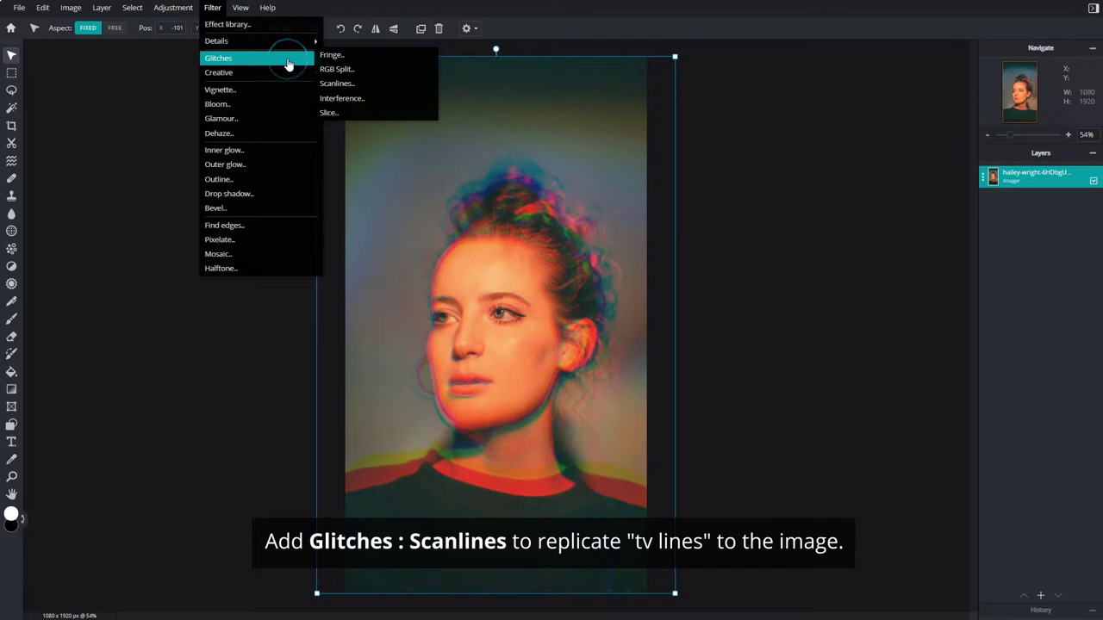
click(346, 83)
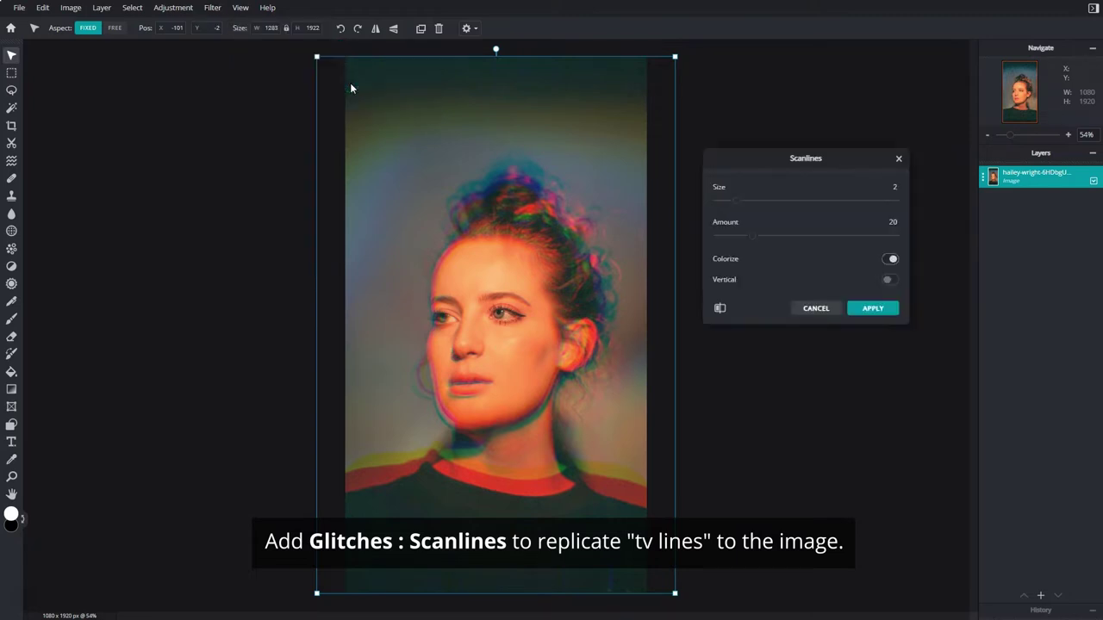
drag(750, 236, 886, 238)
click(886, 308)
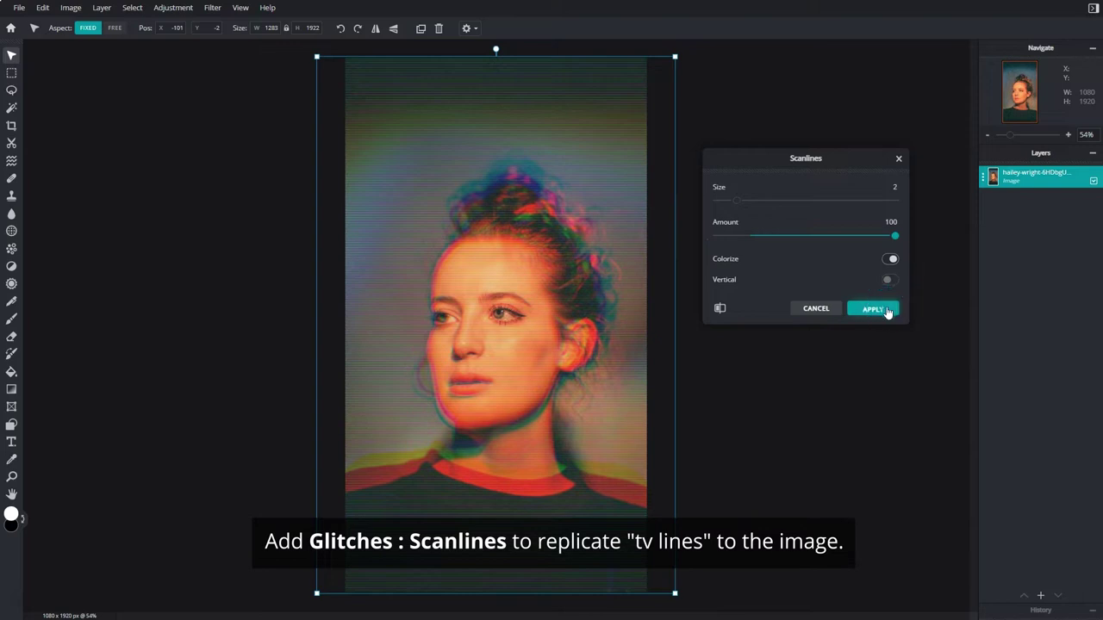
click(888, 309)
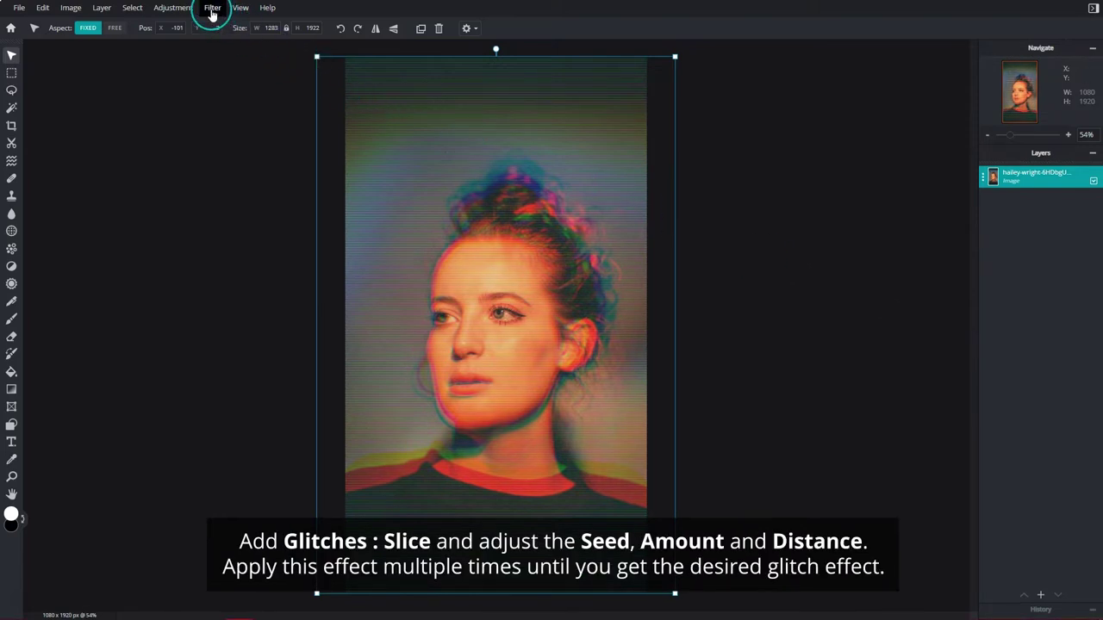
Step: Apply a first Slice glitch with seed 198 and a higher slice amount
click(212, 11)
mouse_move(218, 58)
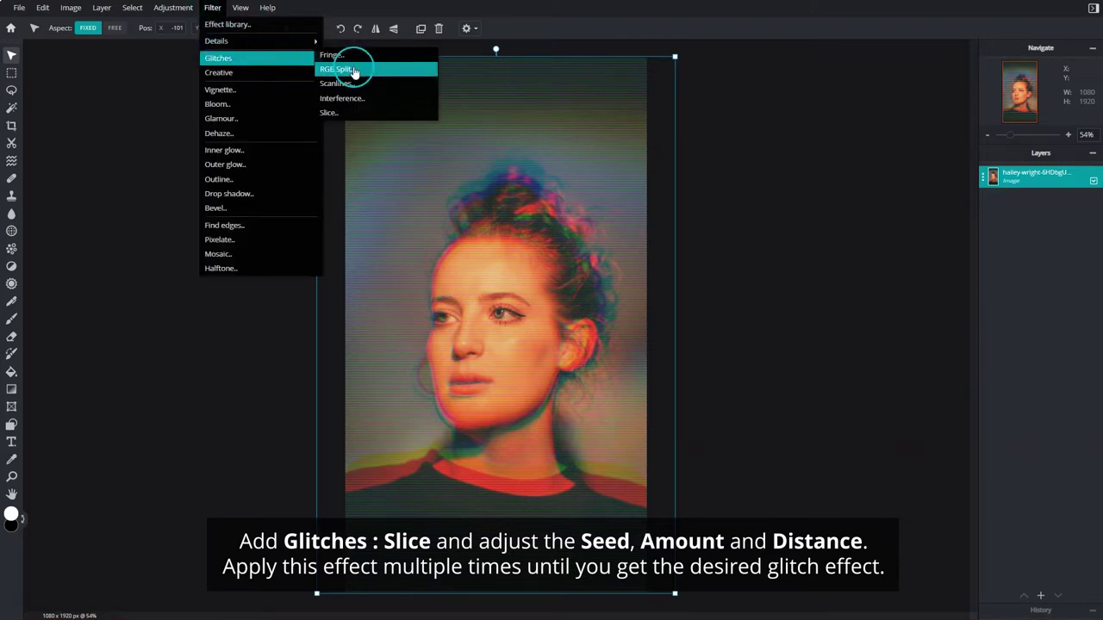
click(356, 112)
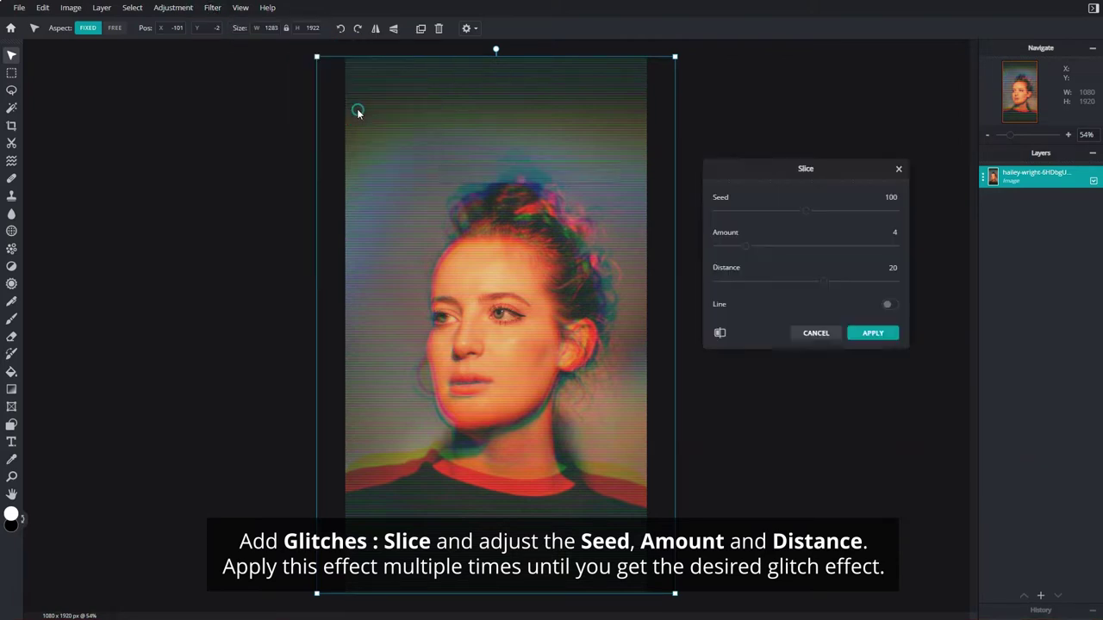
click(877, 198)
text(198)
mouse_move(749, 249)
mouse_down()
mouse_move(854, 254)
mouse_move(844, 281)
mouse_up()
click(873, 333)
Step: Apply a second Slice glitch with a new seed for a different slice pattern
click(212, 7)
click(344, 59)
mouse_move(806, 213)
mouse_down()
mouse_move(745, 216)
mouse_move(830, 247)
mouse_move(895, 247)
mouse_up()
click(885, 338)
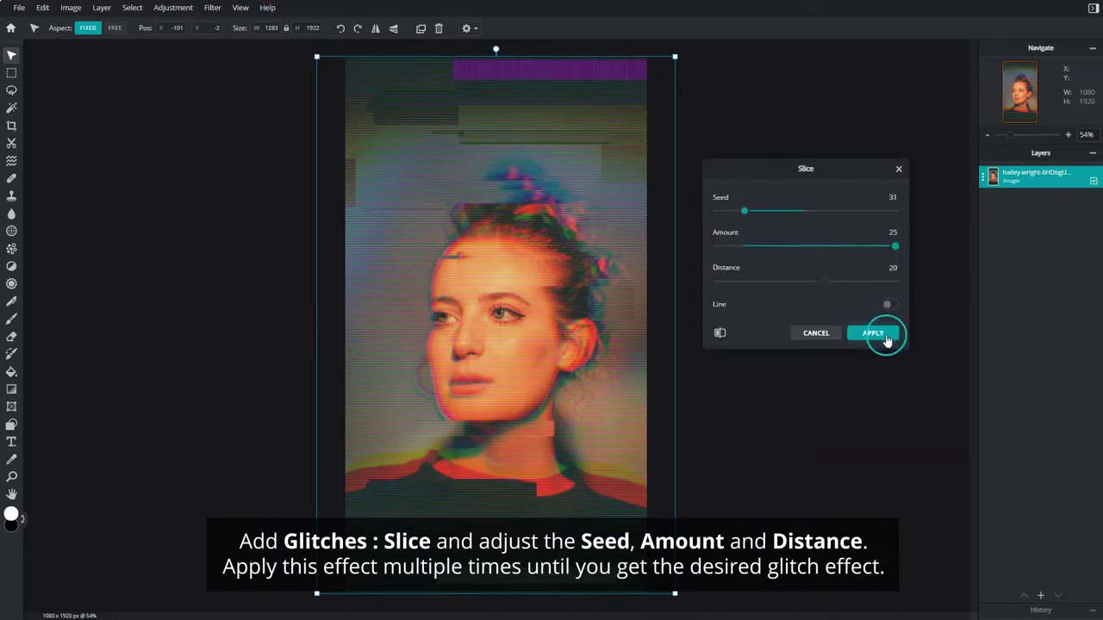
Step: Apply a third Slice glitch with another seed and near-maximum amount
click(213, 8)
click(340, 54)
mouse_move(800, 213)
mouse_down()
mouse_move(780, 216)
mouse_move(888, 247)
mouse_up()
click(889, 334)
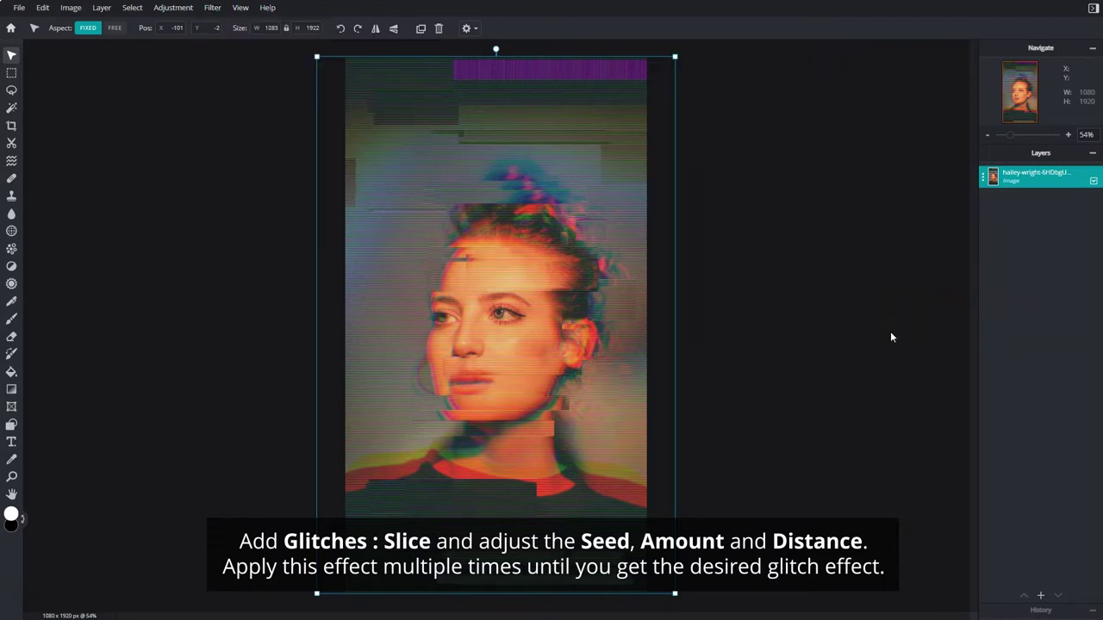
click(834, 332)
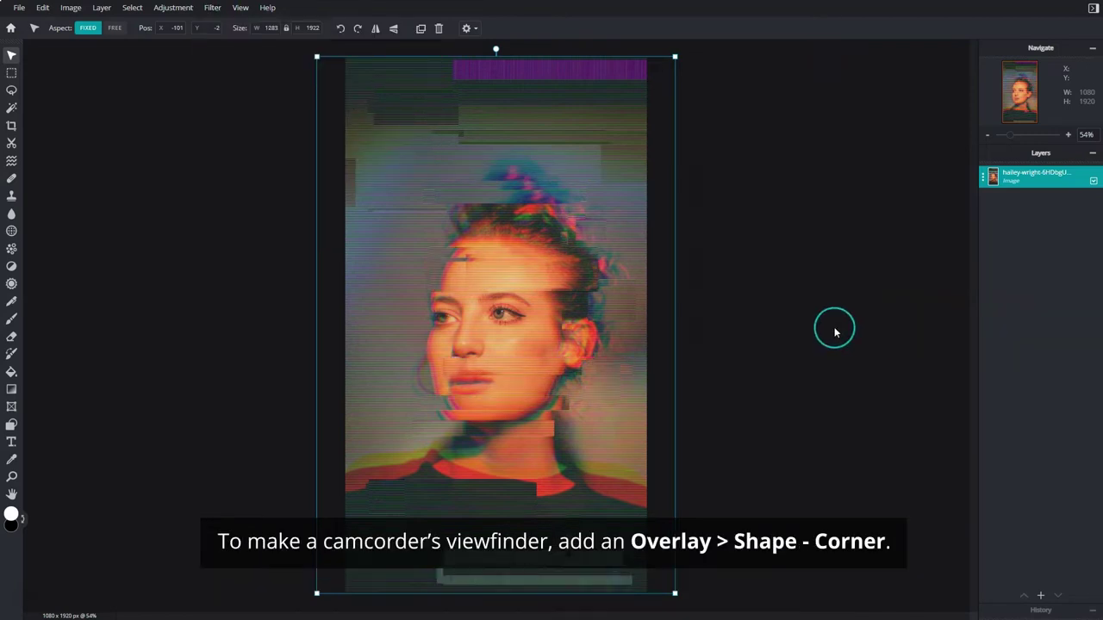
Step: Add the white Shape > Corner element and shrink it to 114 × 114 in the top-left corner
click(21, 13)
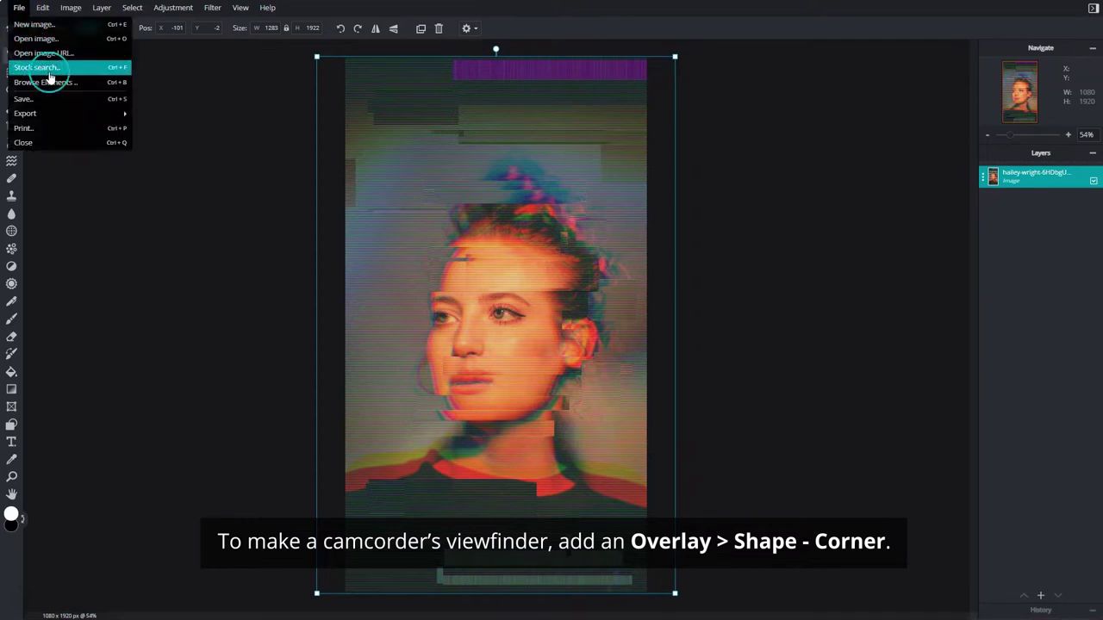
click(76, 83)
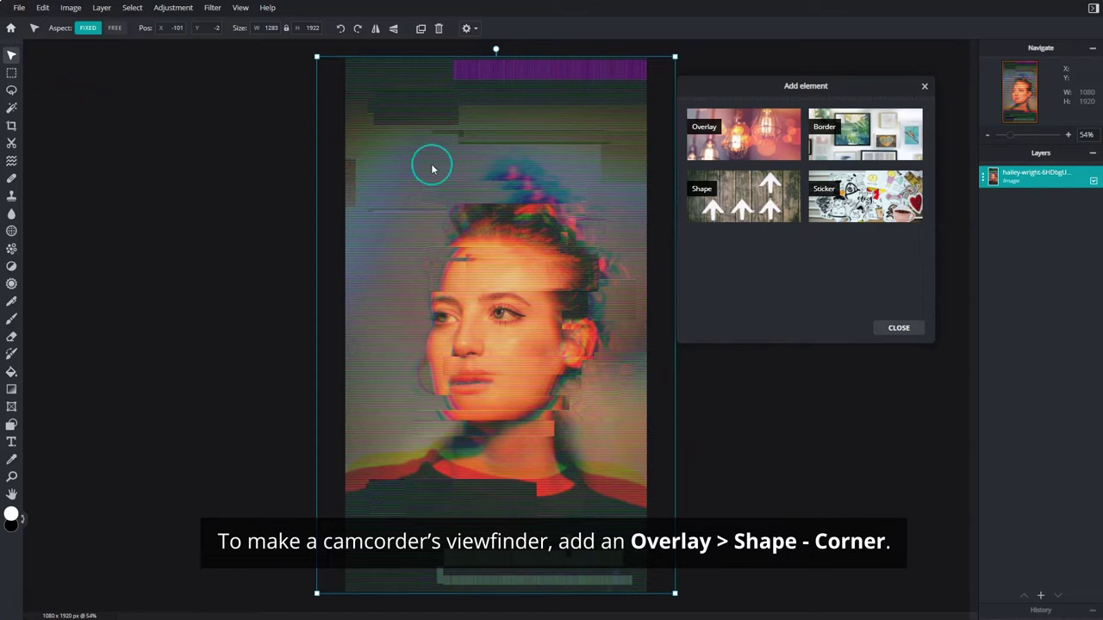
click(728, 198)
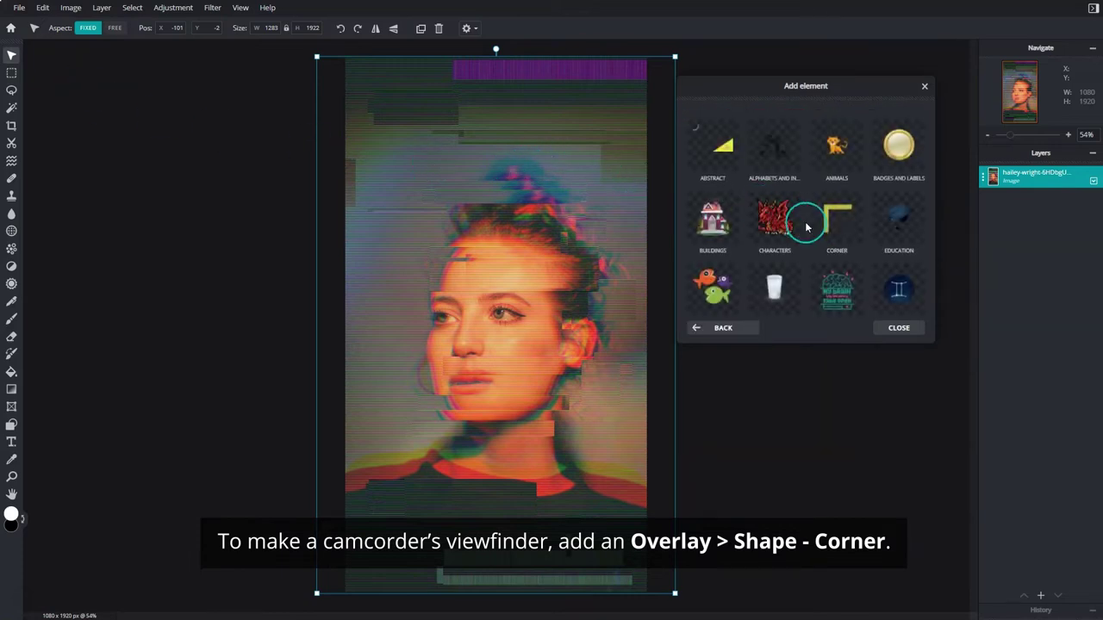
click(801, 216)
click(864, 259)
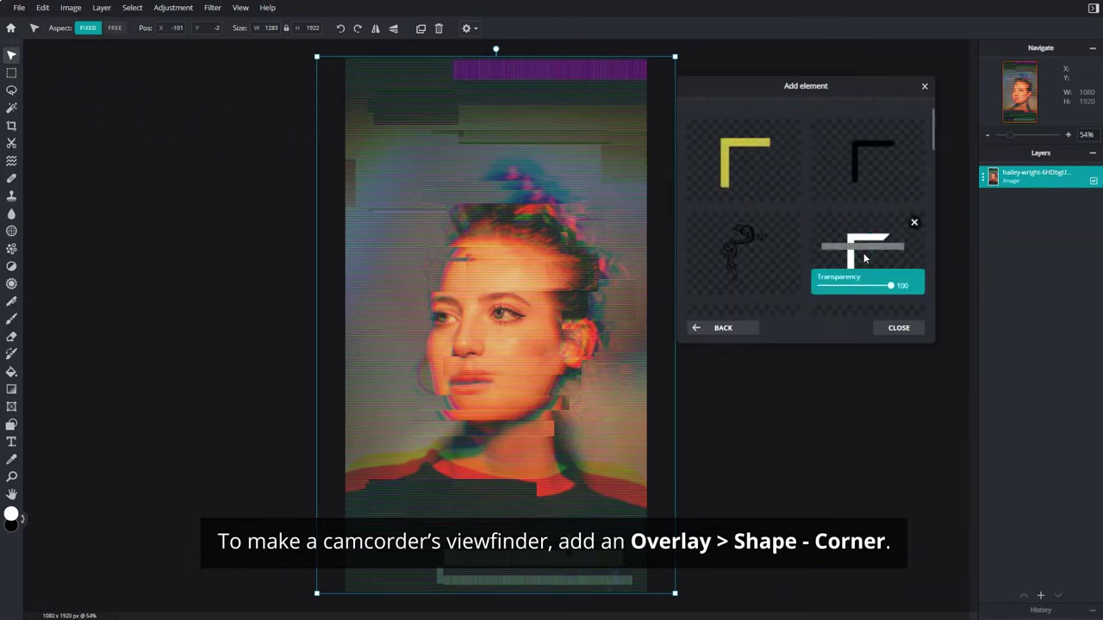
click(900, 328)
mouse_move(647, 479)
mouse_down()
mouse_move(383, 215)
mouse_move(369, 73)
mouse_move(376, 86)
mouse_up()
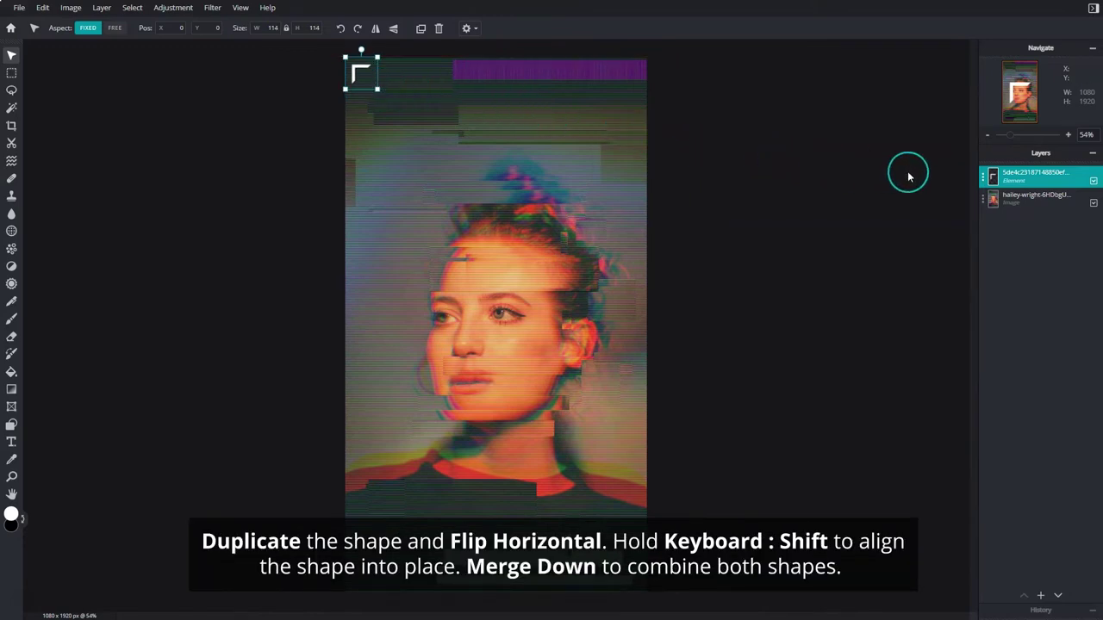
Step: Duplicate the corner, flip it horizontally into the top-right, and merge both into one 1080 × 114 layer
click(983, 176)
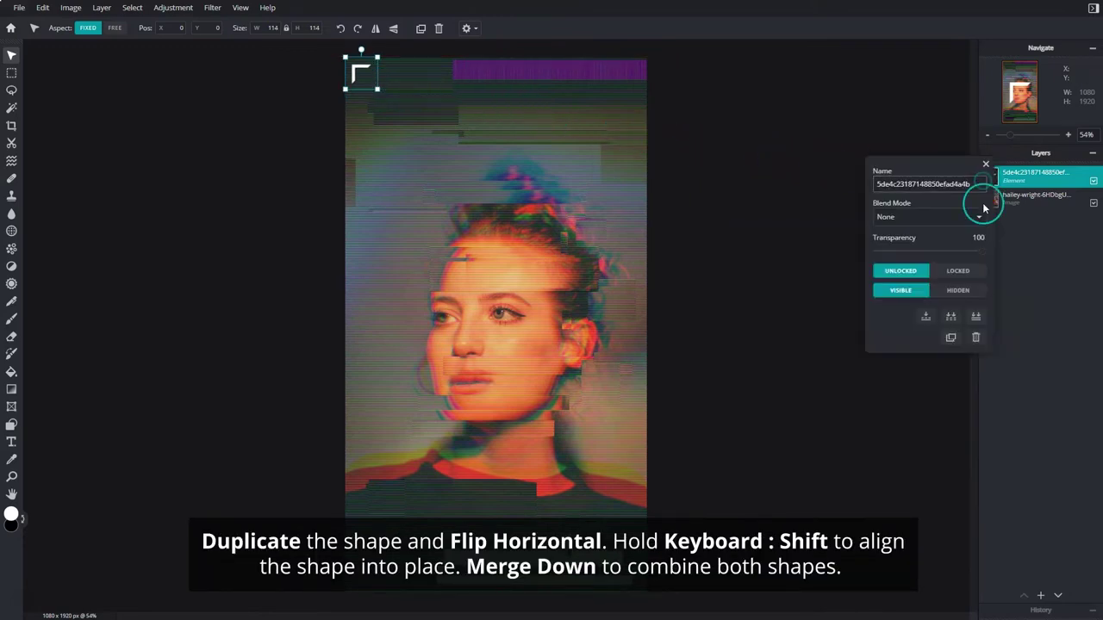
click(950, 344)
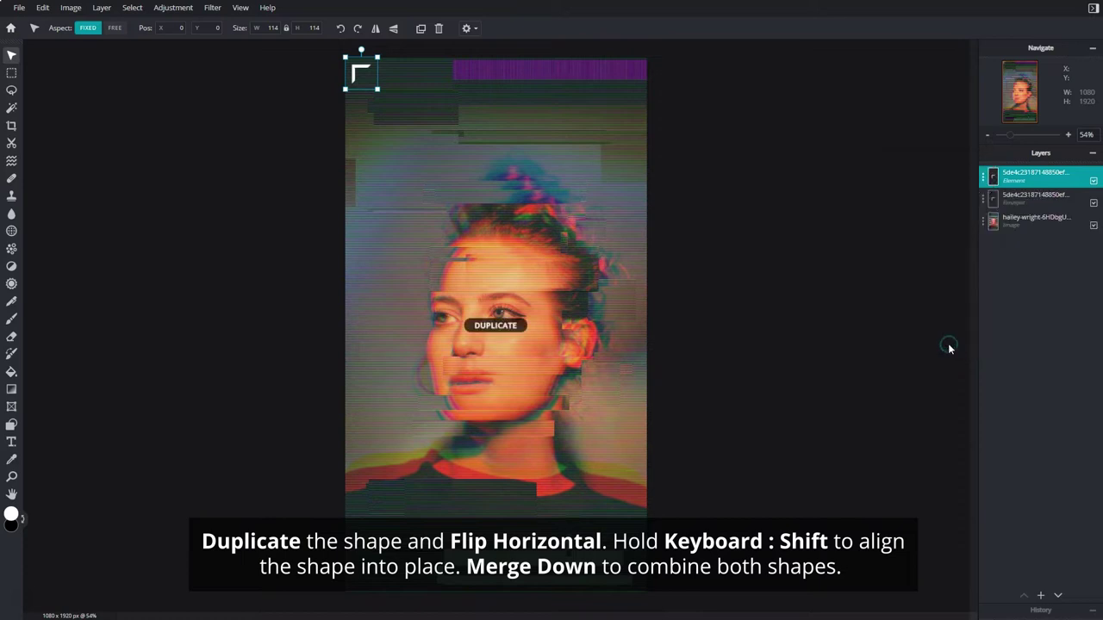
click(378, 32)
drag(362, 76, 632, 79)
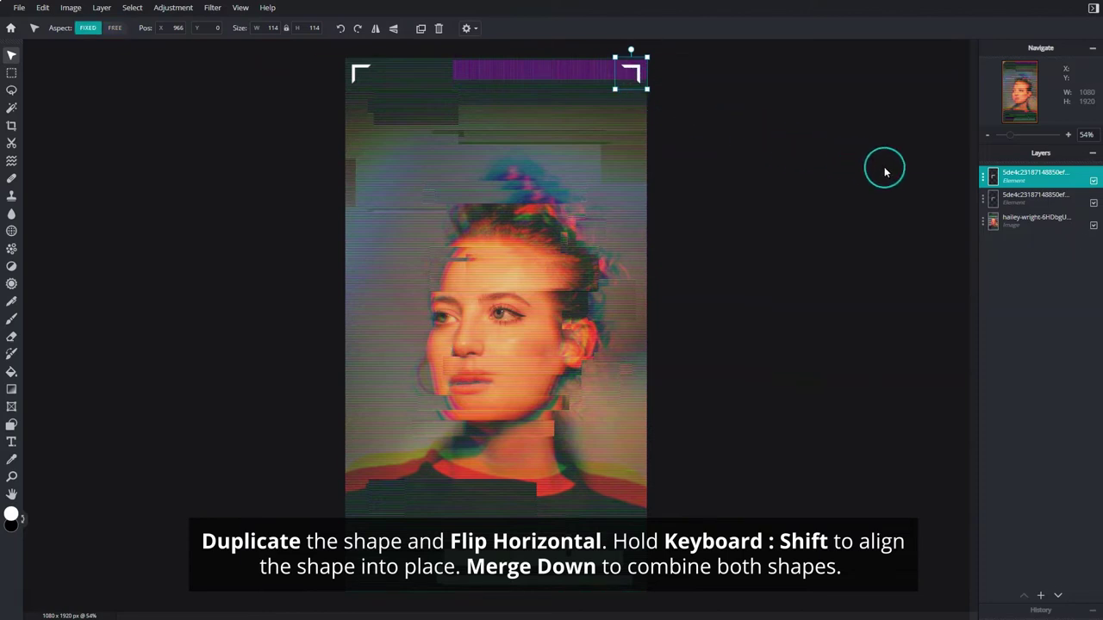
click(982, 179)
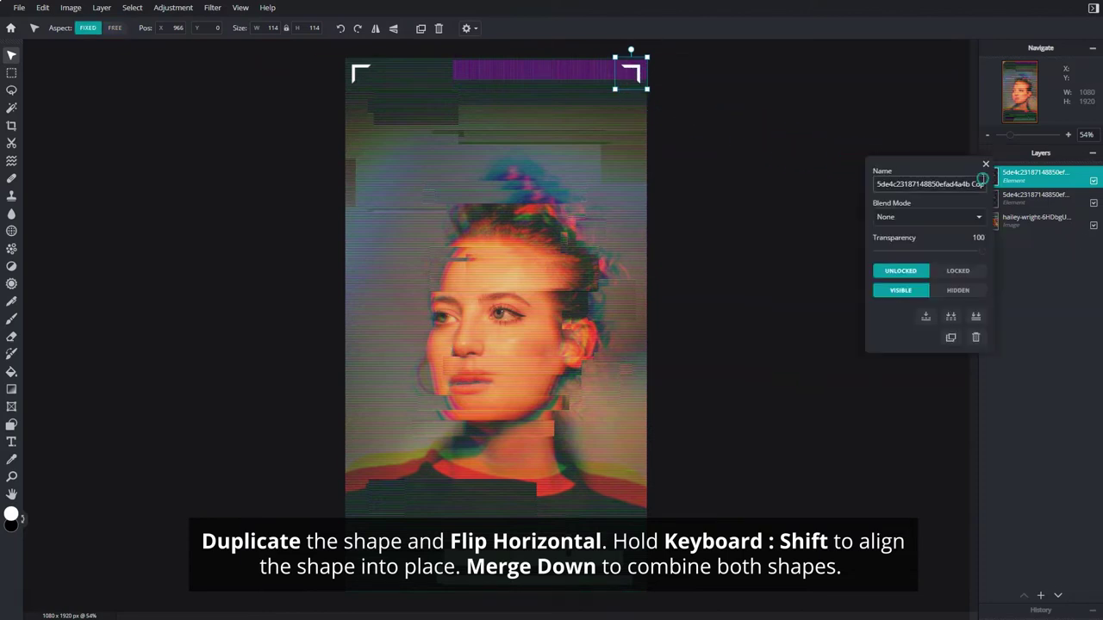
click(925, 317)
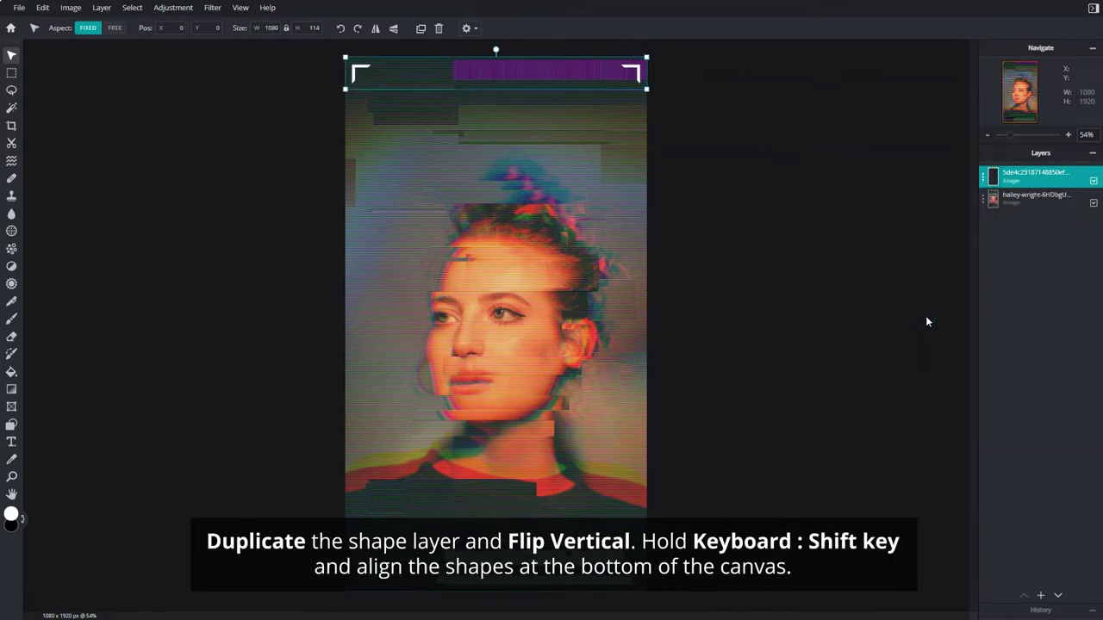
Step: Duplicate the bracket layer, flip it vertically, and move it to the bottom edge at Y 1806
click(983, 177)
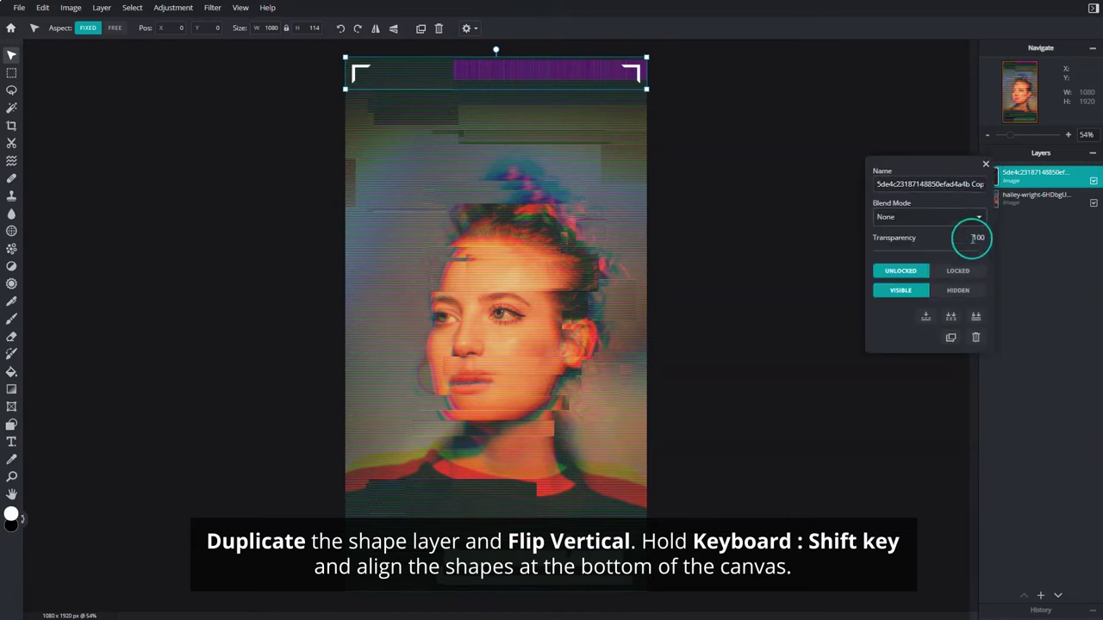
click(952, 339)
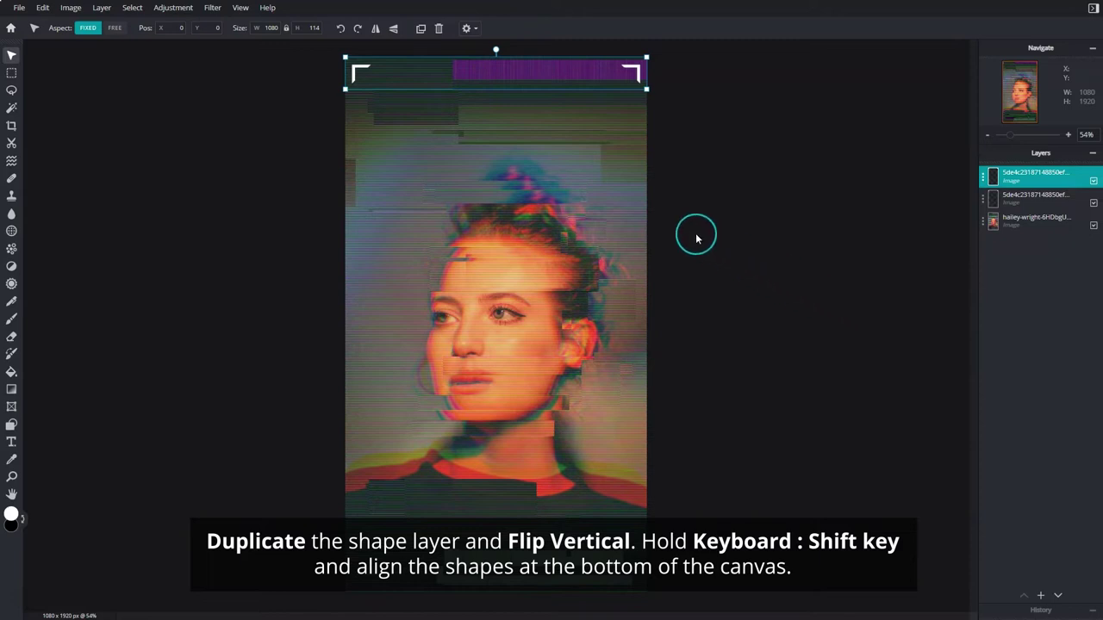
click(394, 32)
drag(493, 70, 497, 238)
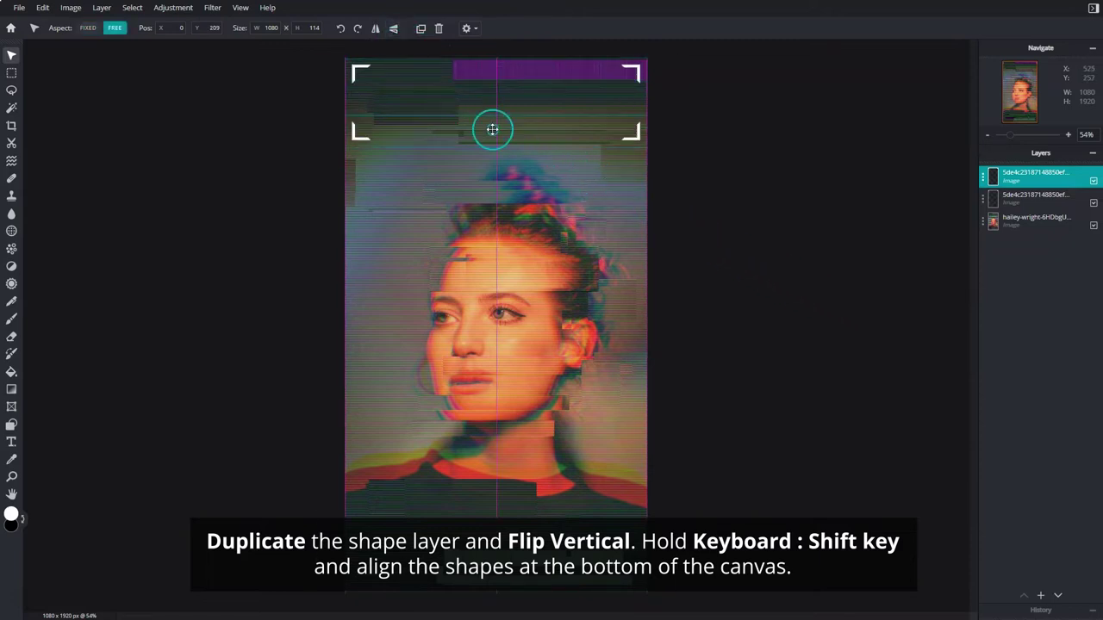
drag(498, 238, 520, 576)
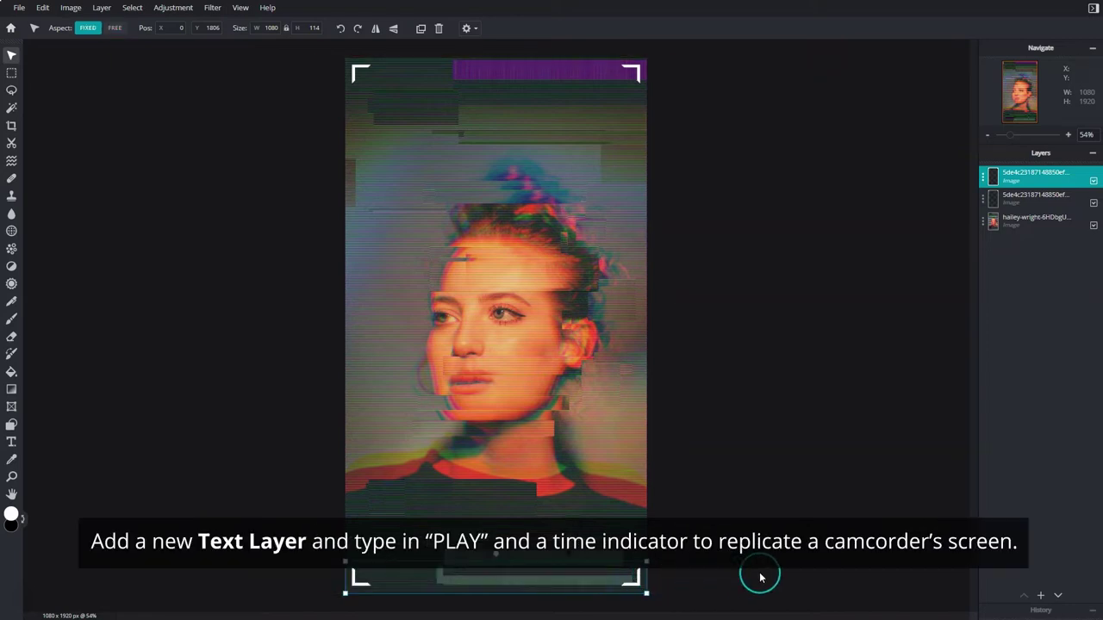
Step: Add a new text layer in the Pixelo font reading PLAY
click(1040, 596)
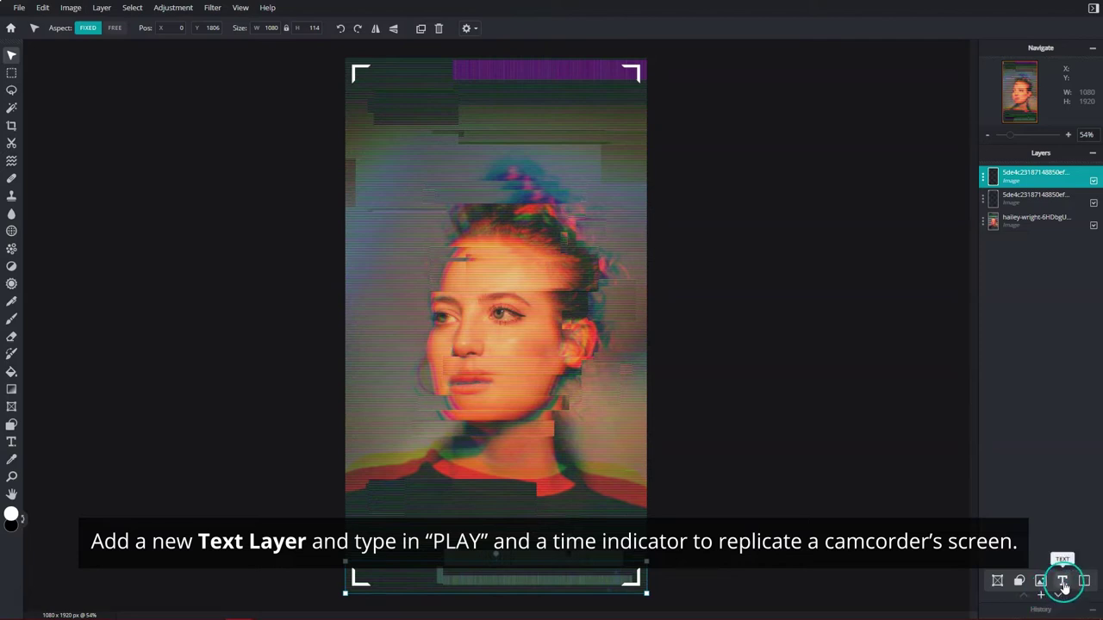
click(1062, 581)
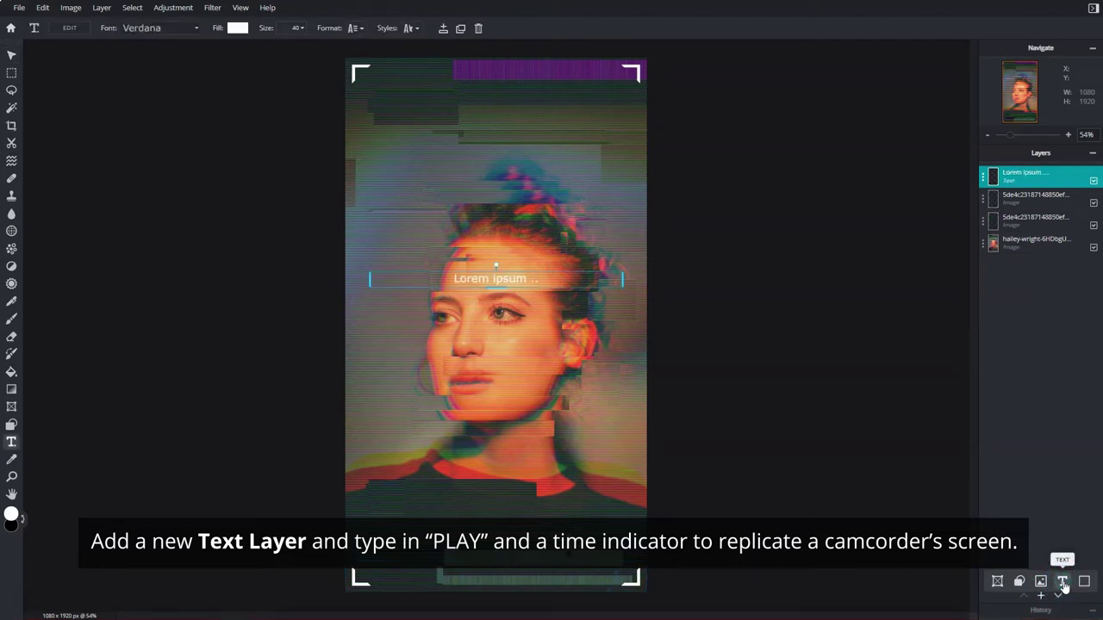
click(575, 377)
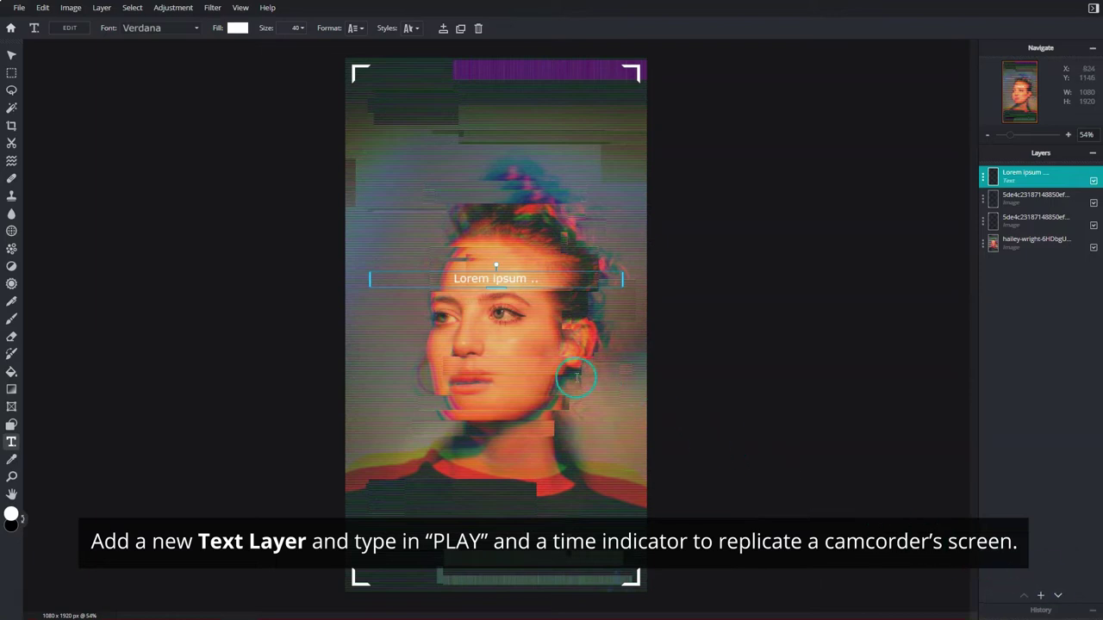
click(166, 30)
text(p)
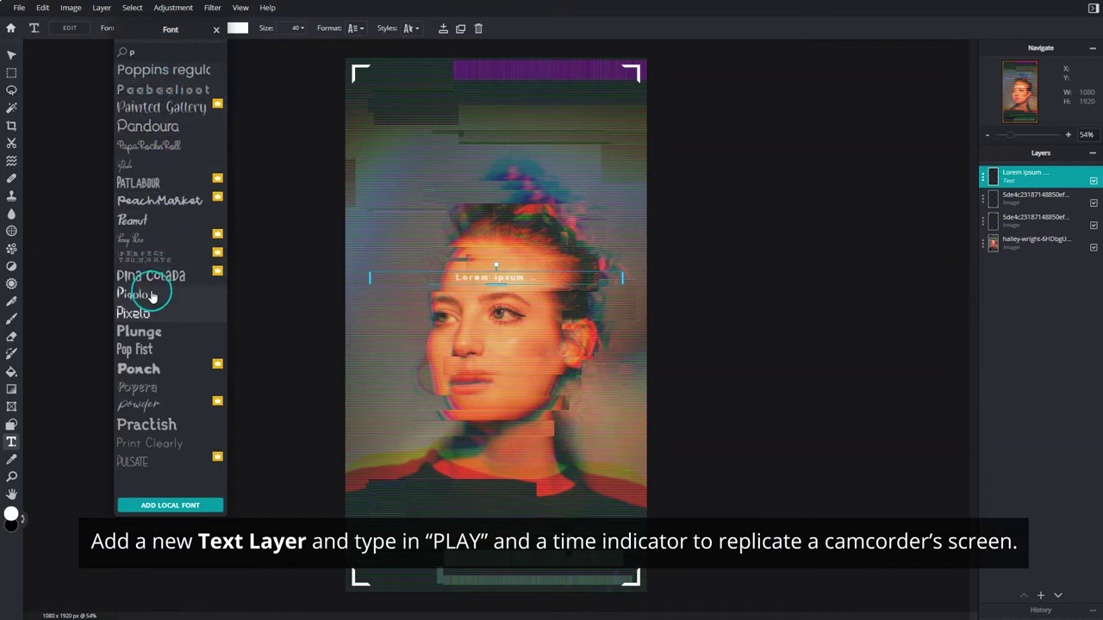
click(145, 316)
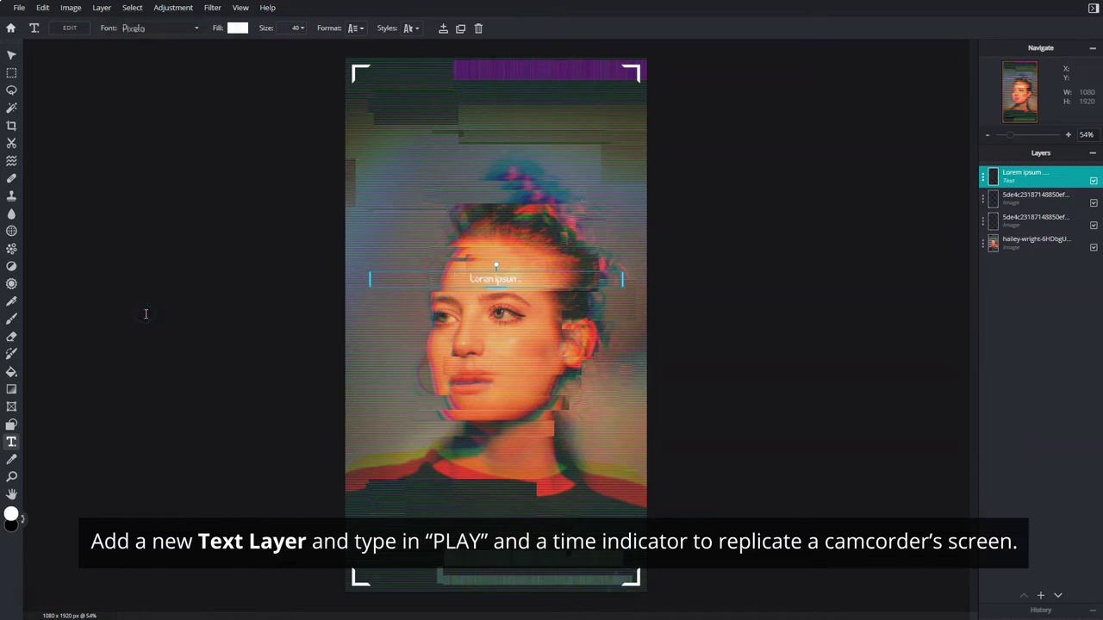
click(441, 318)
double_click(497, 280)
text(PLAY)
Step: Enlarge the PLAY text to size 62 and centre it along the portrait's top edge
click(302, 28)
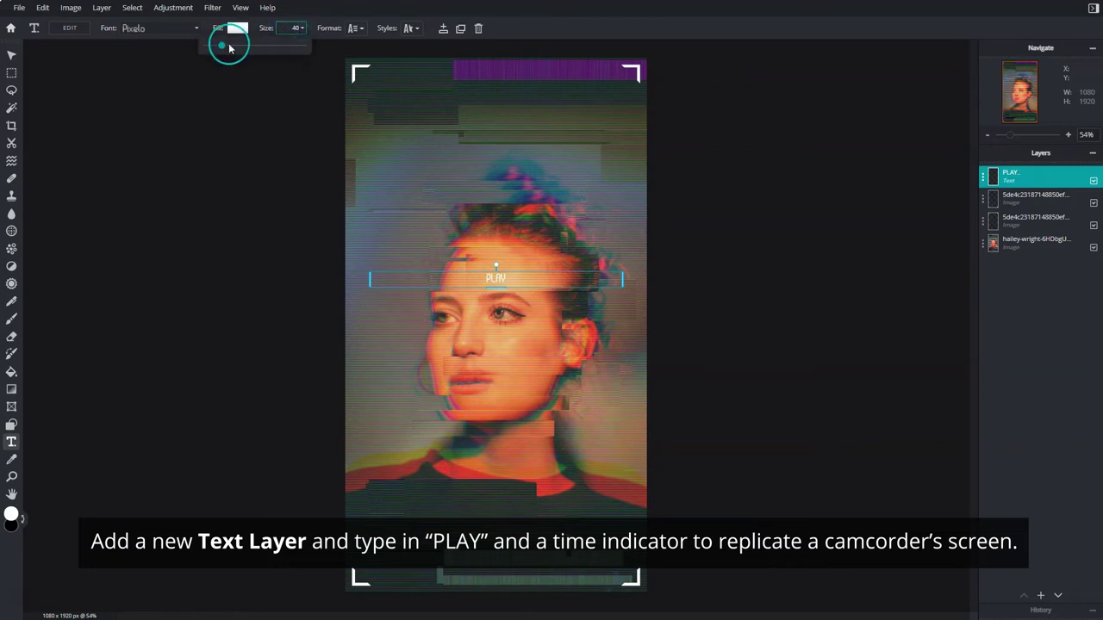
drag(226, 51, 233, 51)
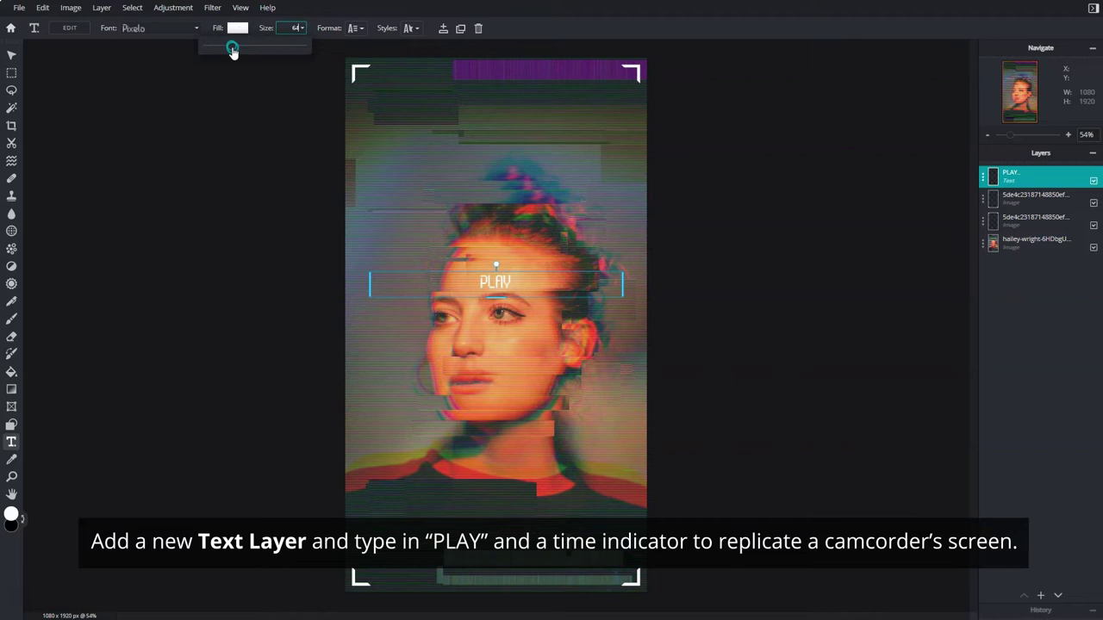
click(497, 286)
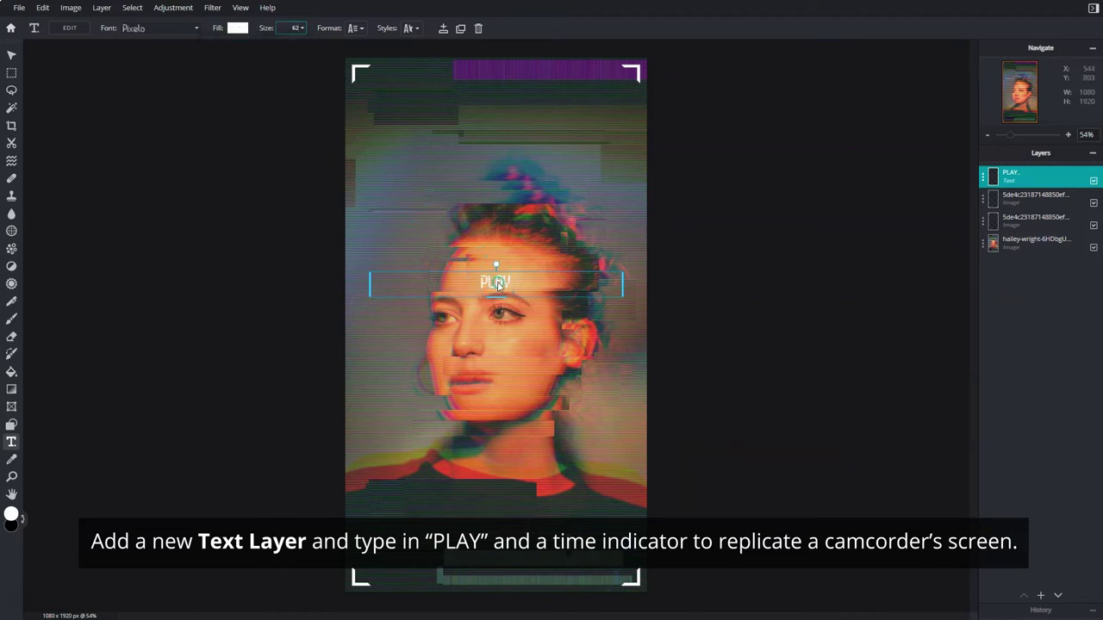
drag(495, 283, 508, 76)
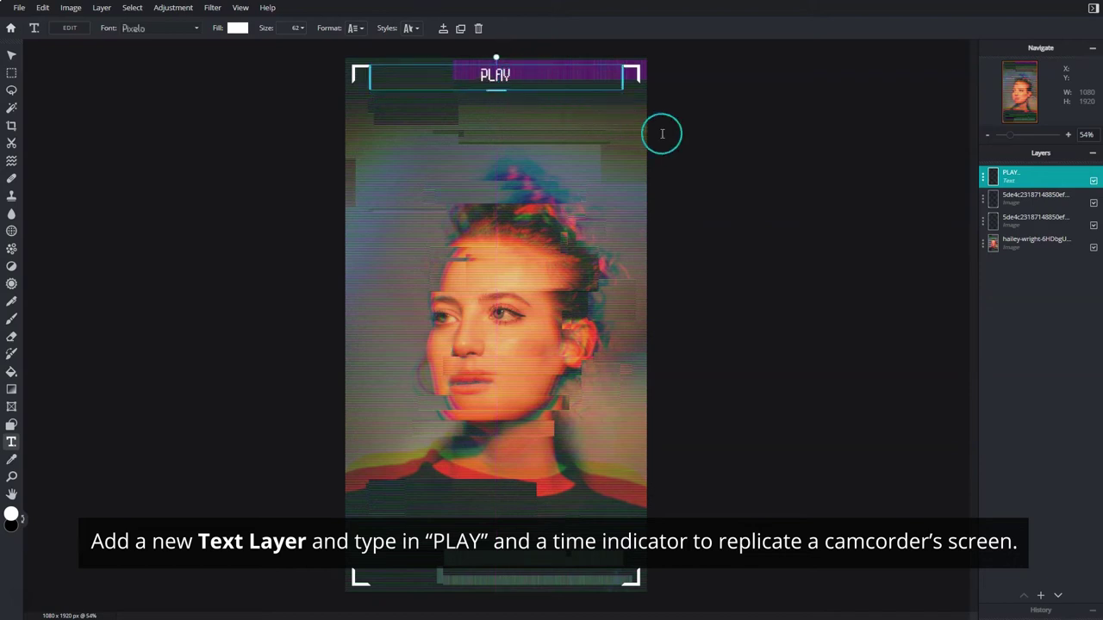
click(982, 181)
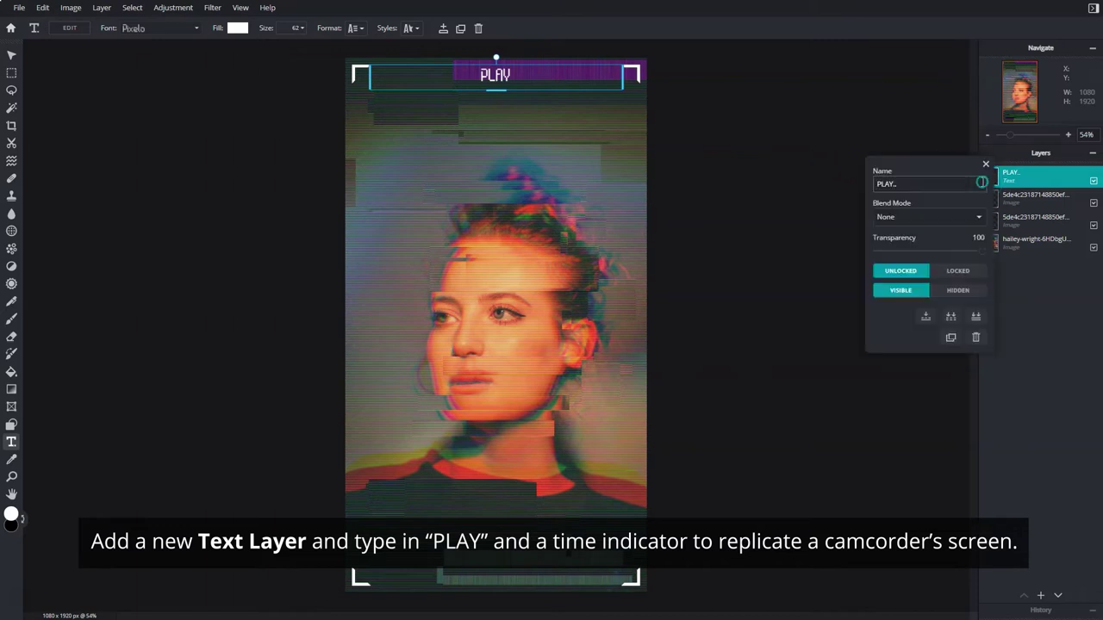
Step: Duplicate the PLAY layer to the bottom centre and rewrite it as 0:00:08:00
click(951, 337)
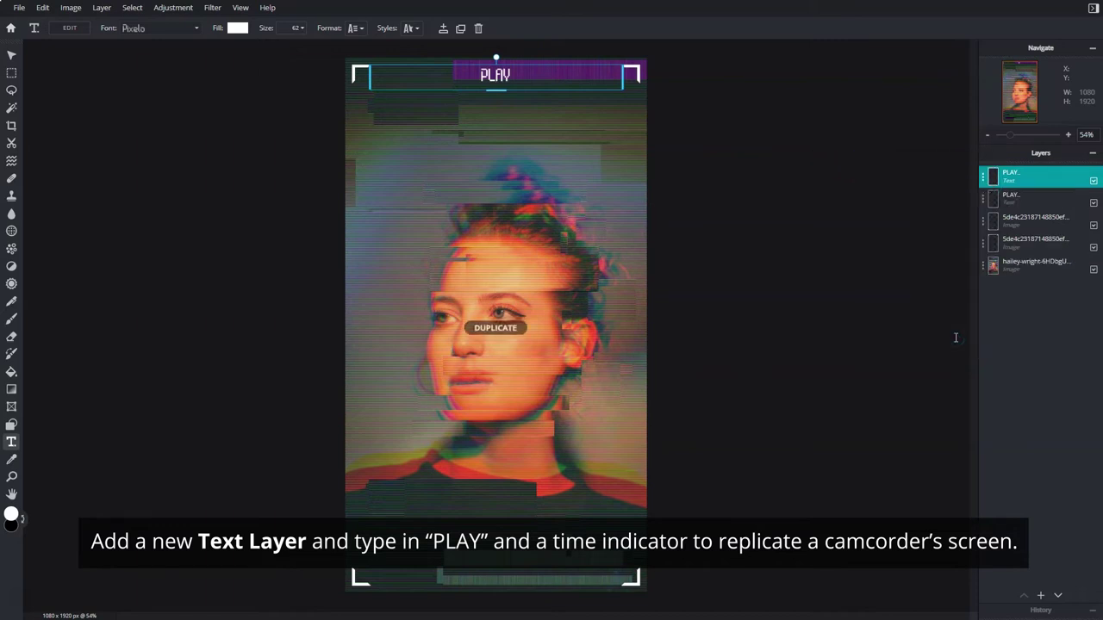
drag(500, 76, 541, 572)
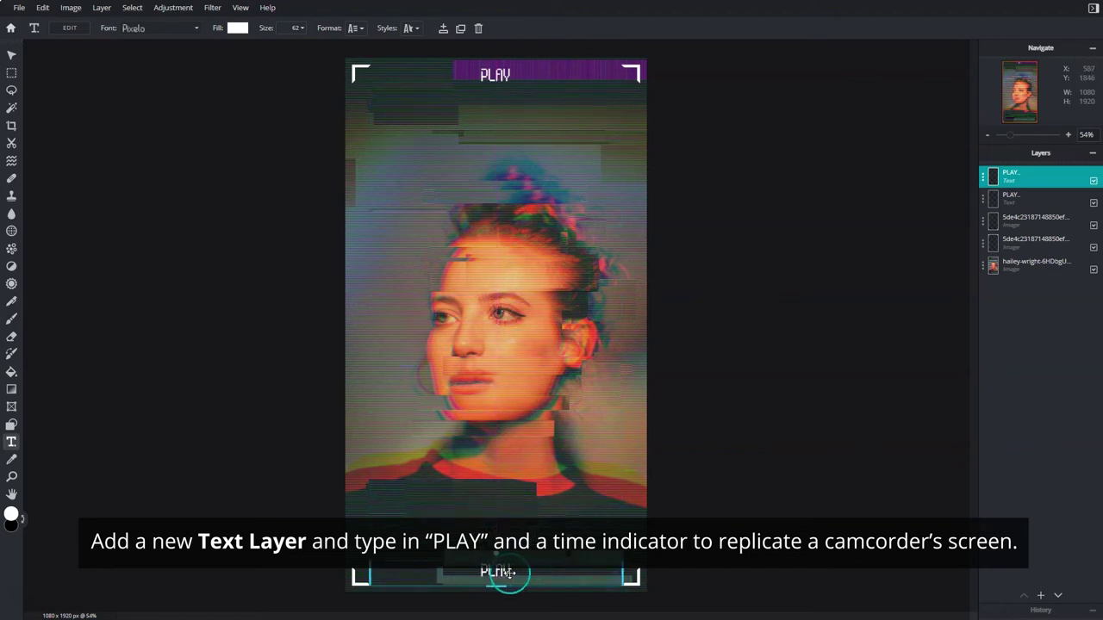
double_click(509, 573)
text(0:00:03:00)
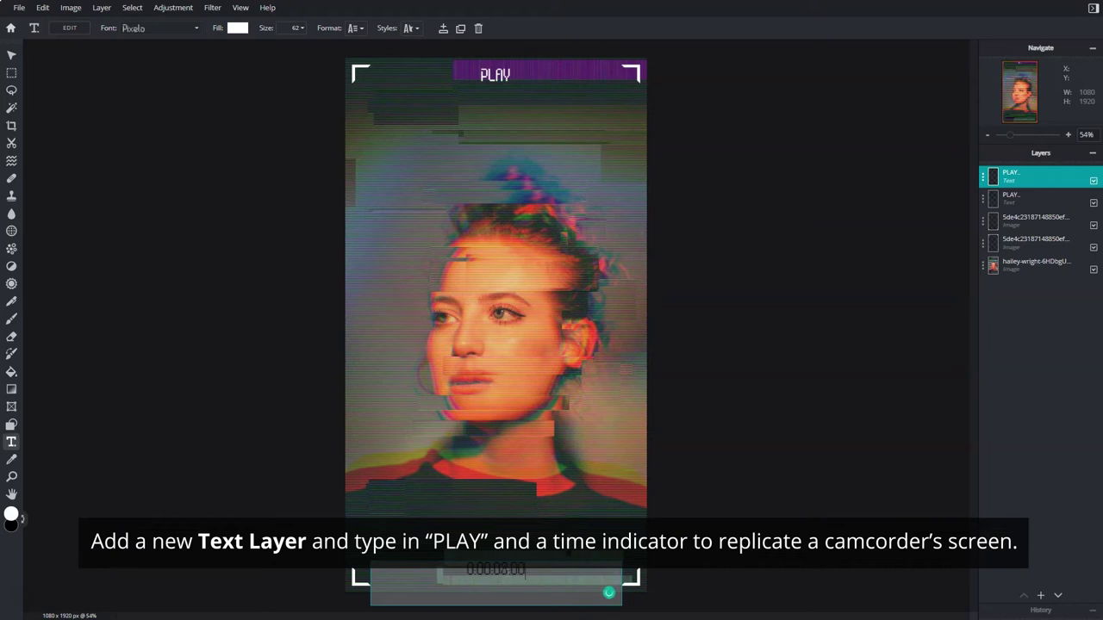
click(747, 466)
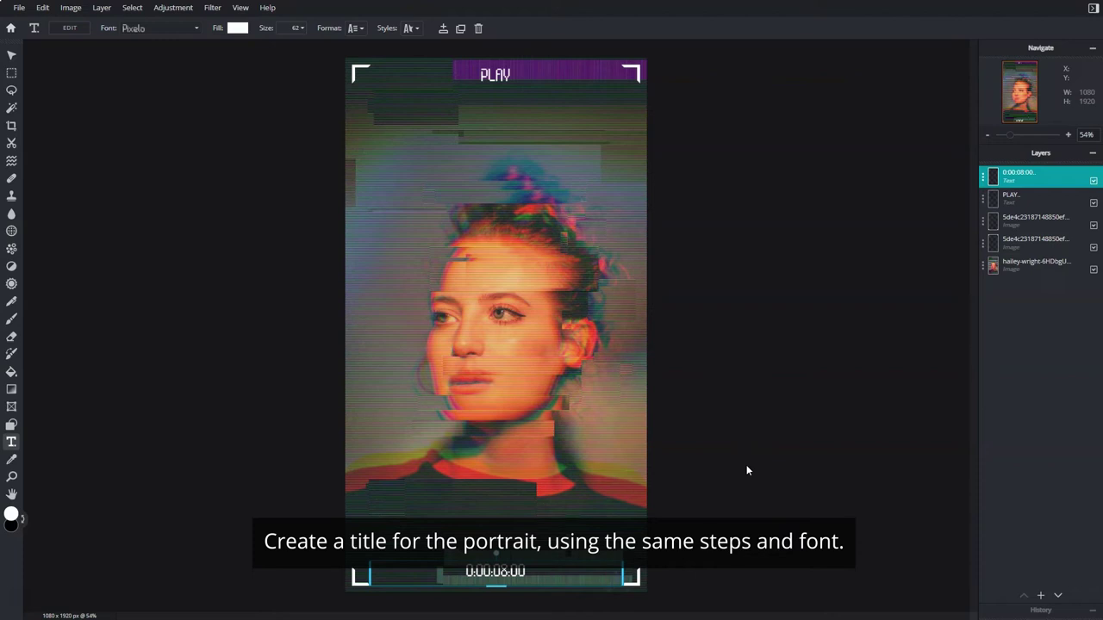
Step: Add a new text layer reading Glitch and set its font to Pixelo
click(1040, 595)
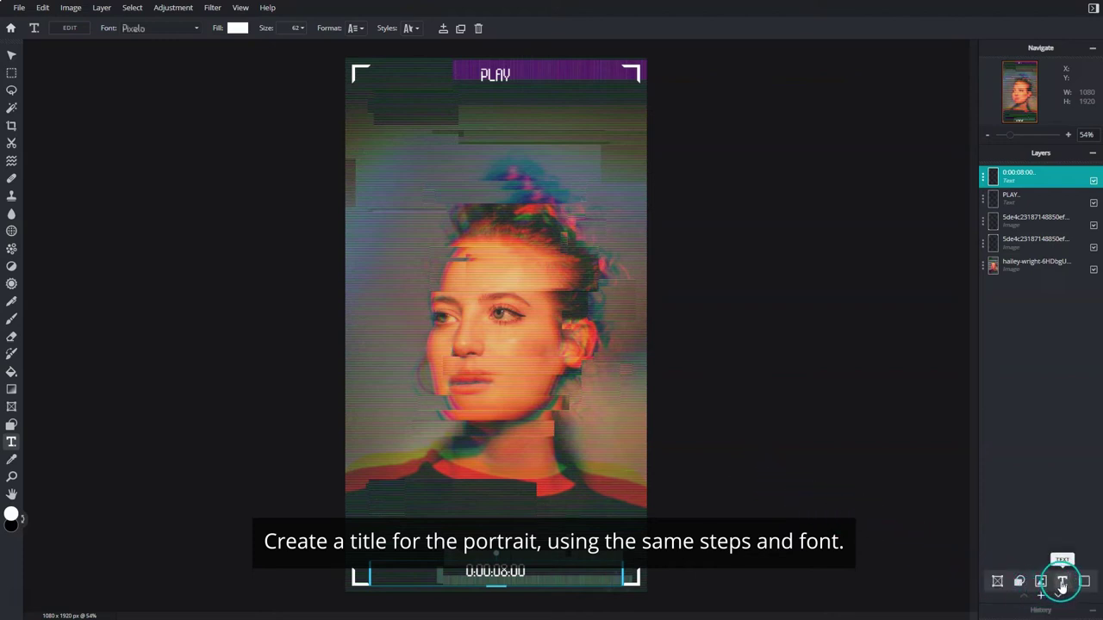
click(1061, 582)
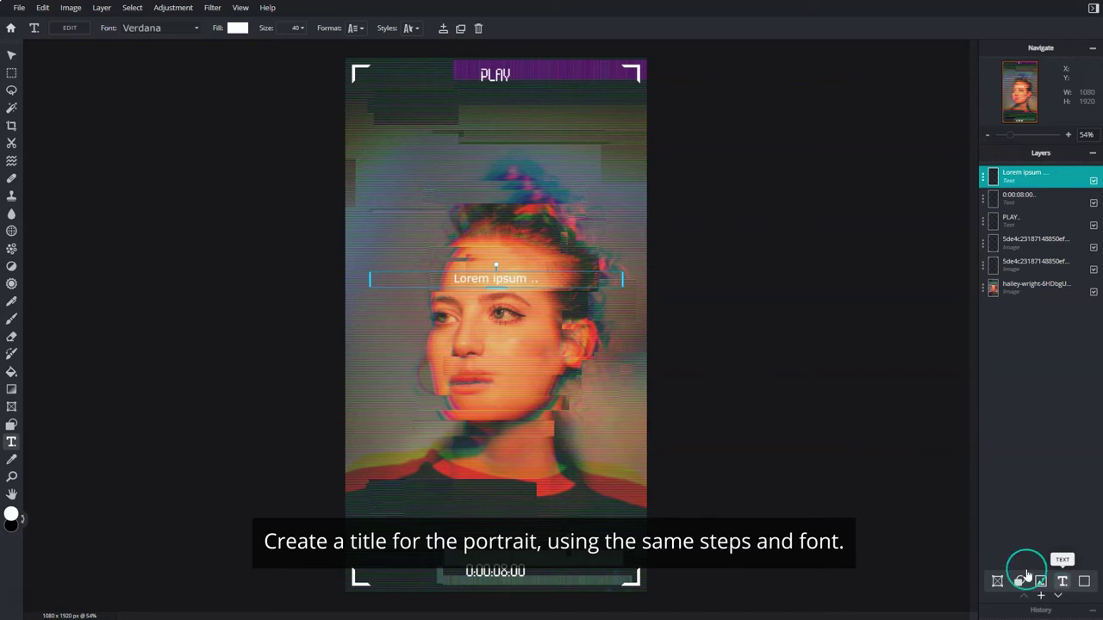
double_click(524, 278)
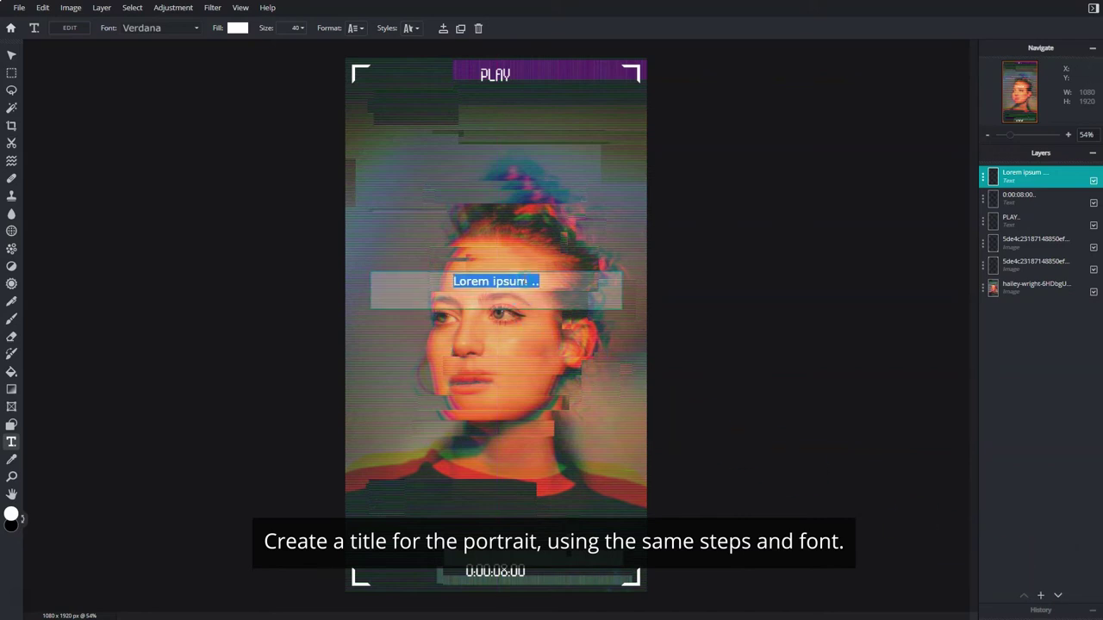
text(Glitch)
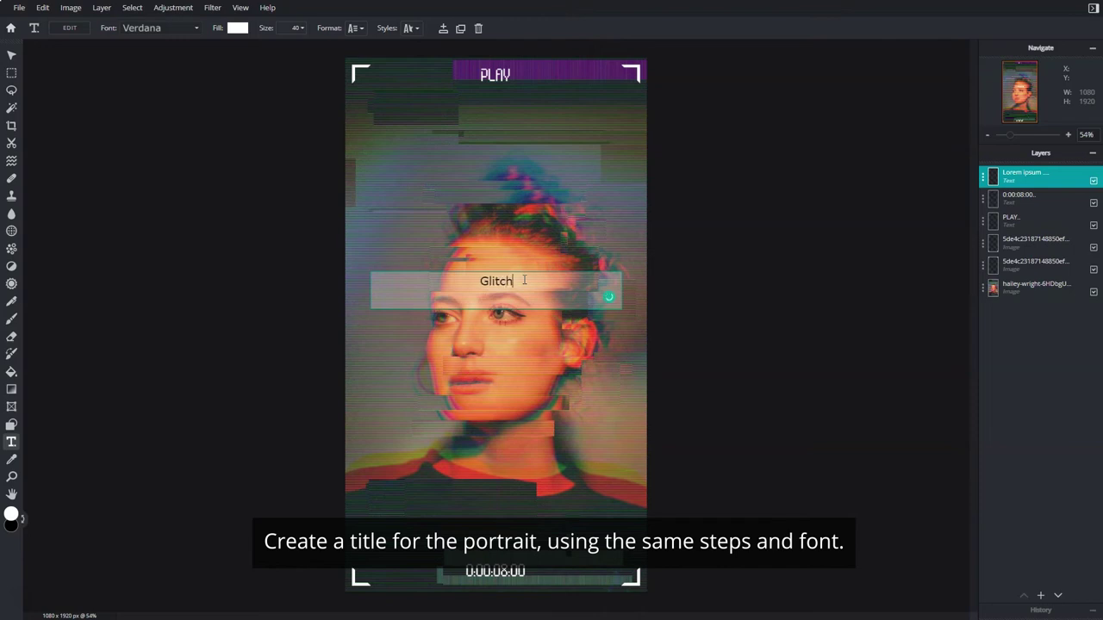
click(680, 272)
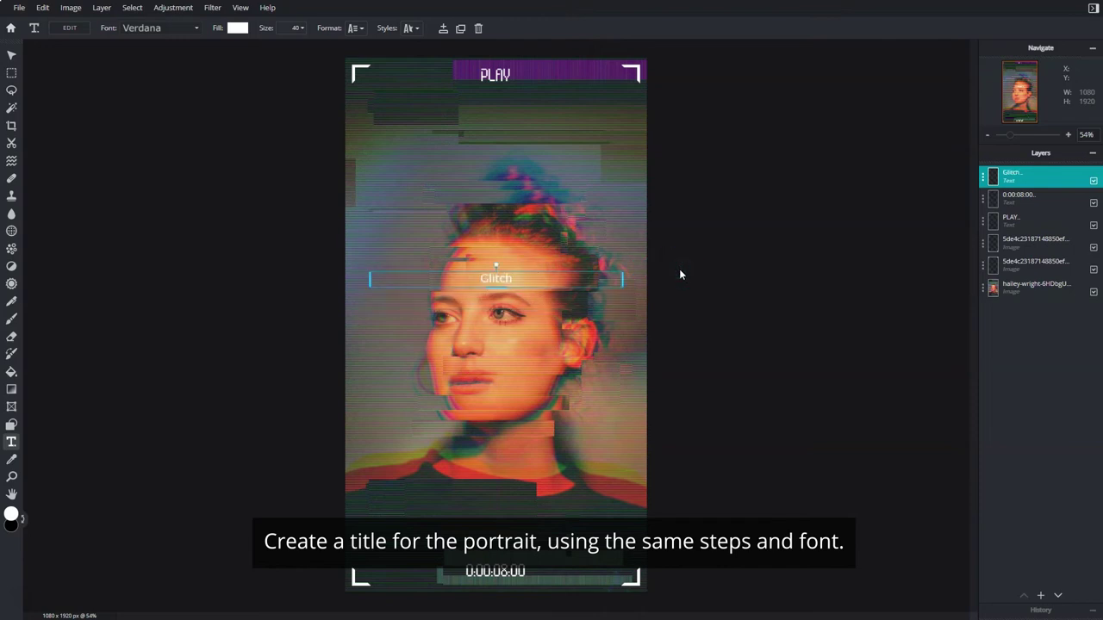
click(191, 36)
text(p)
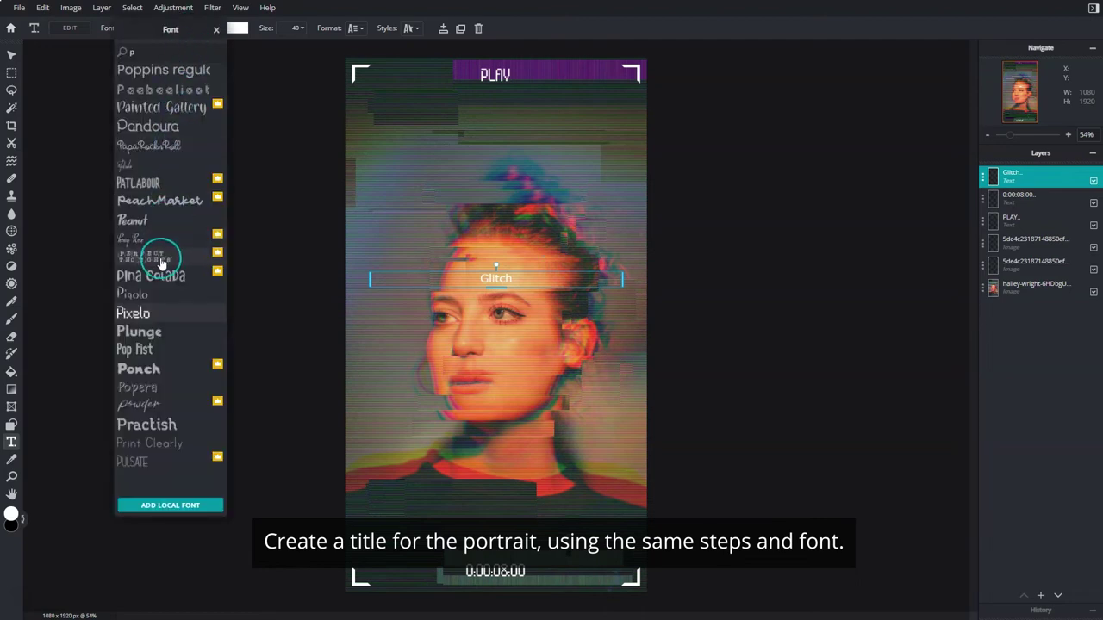
click(143, 313)
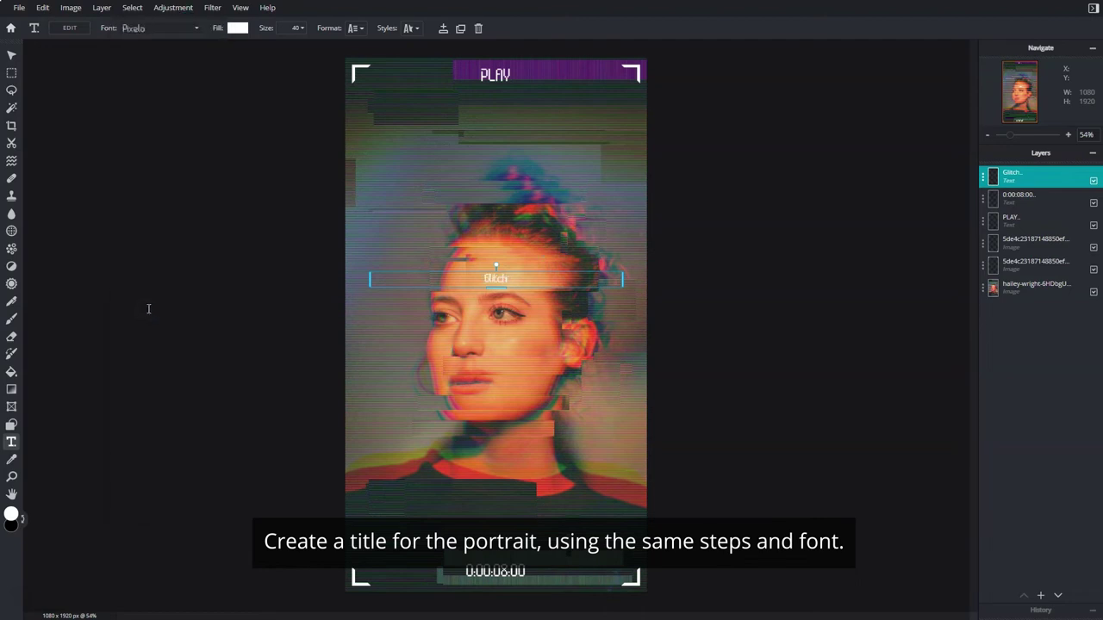
Step: Make the Glitch title size 340, letter spacing 16 and bold, then move it lower
click(298, 28)
drag(221, 45, 261, 50)
drag(263, 54, 260, 50)
click(355, 29)
drag(323, 112, 334, 113)
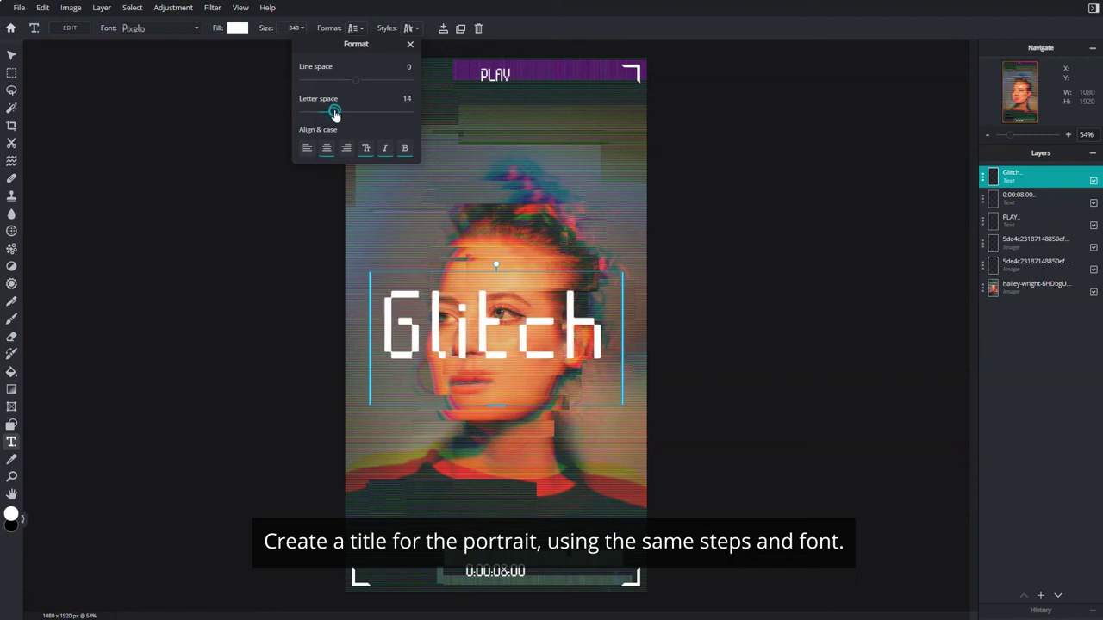
drag(334, 113, 335, 113)
click(404, 147)
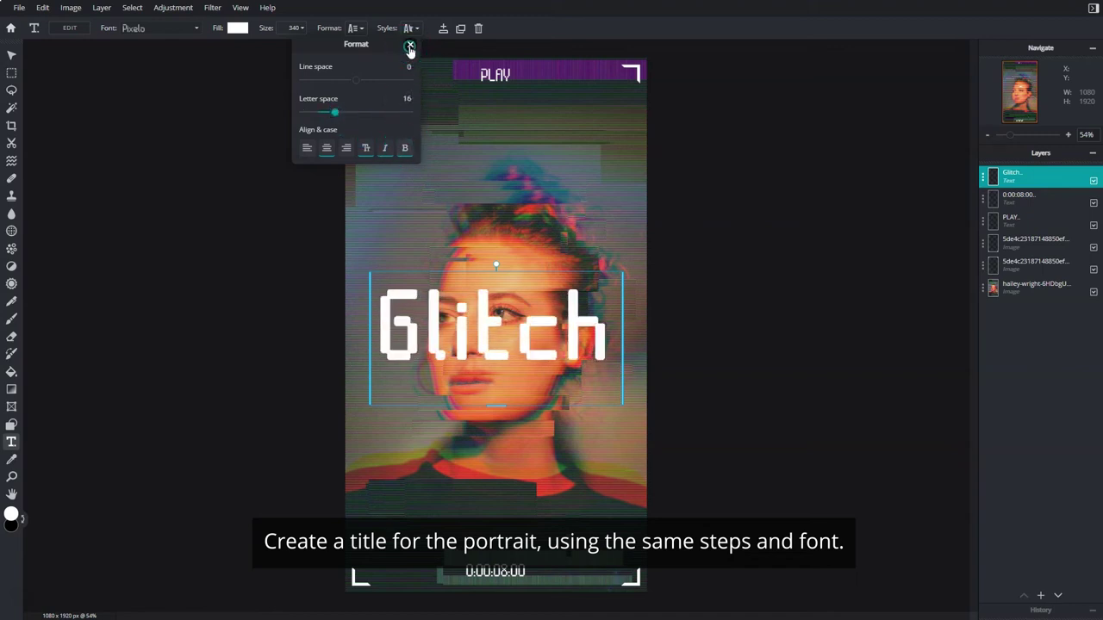
click(410, 45)
drag(498, 330, 497, 474)
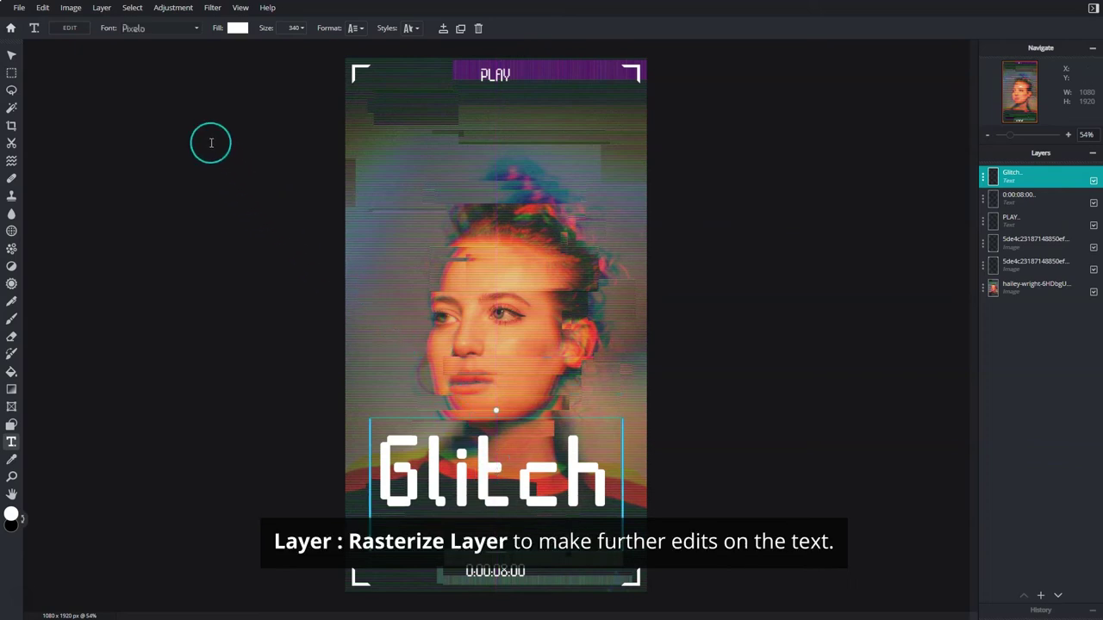
Step: Rasterize the Glitch text layer into an image layer
click(106, 18)
click(149, 116)
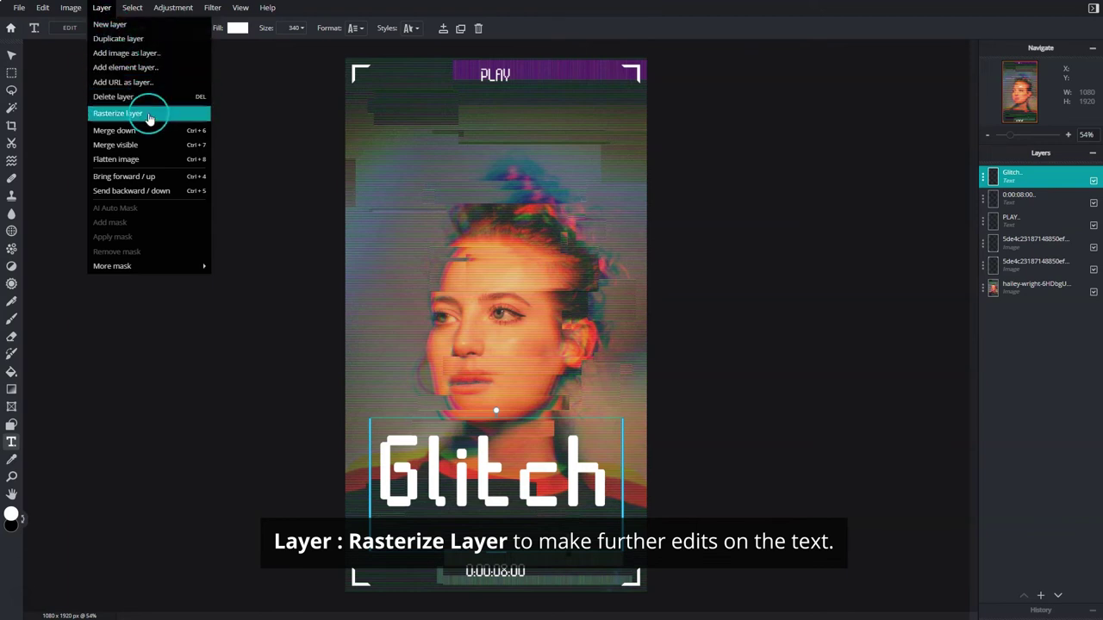
click(149, 117)
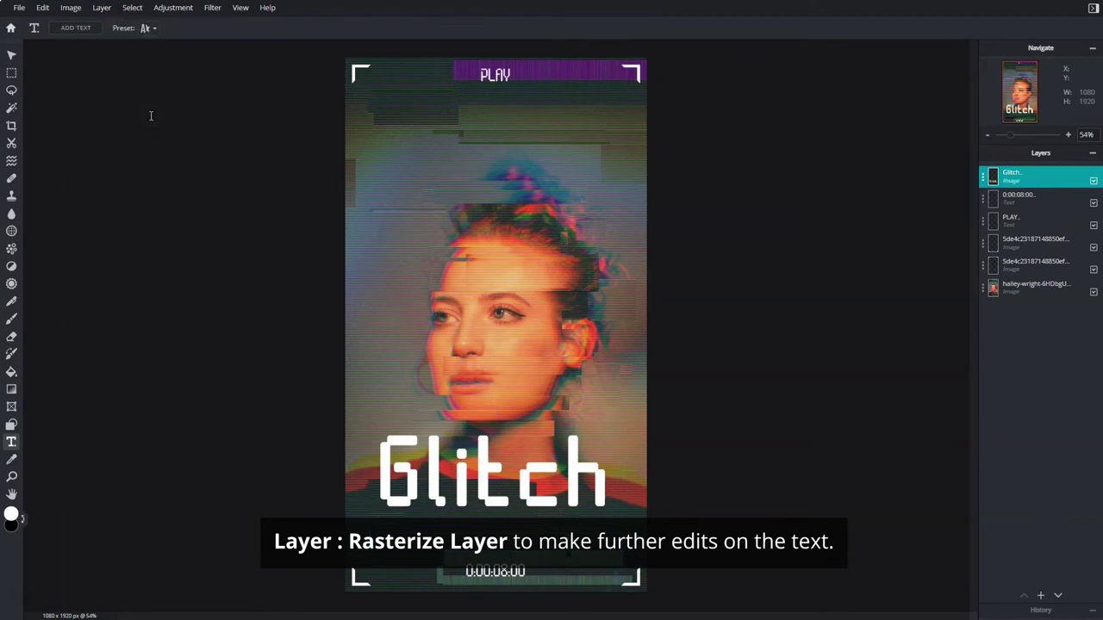
Step: Apply an RGB Split glitch with the green colour pair to the Glitch title
click(213, 9)
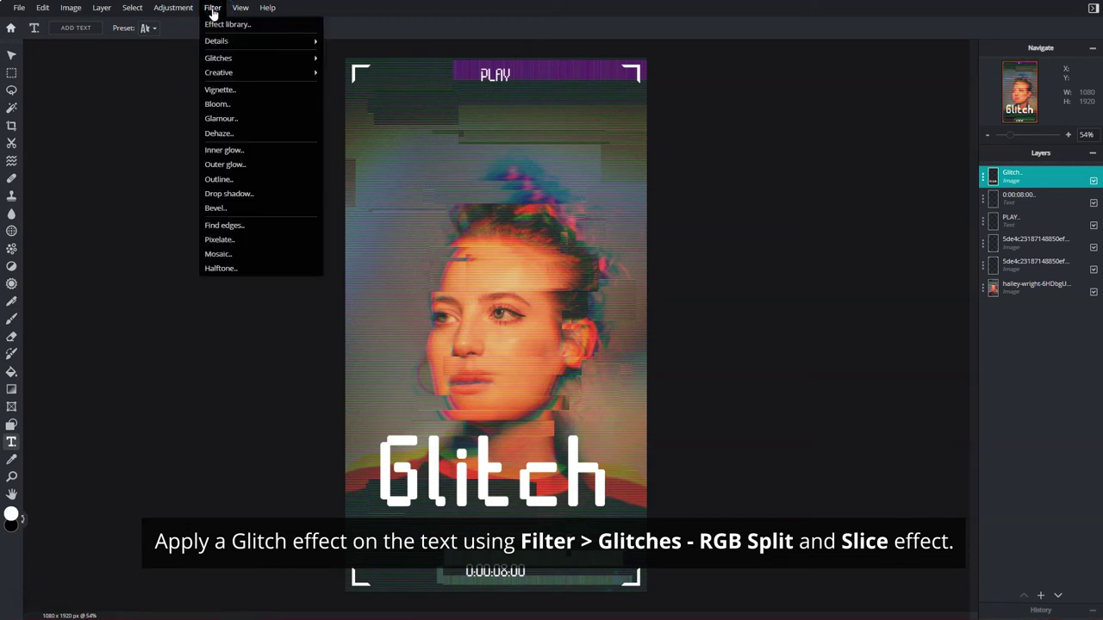
mouse_move(218, 58)
click(354, 69)
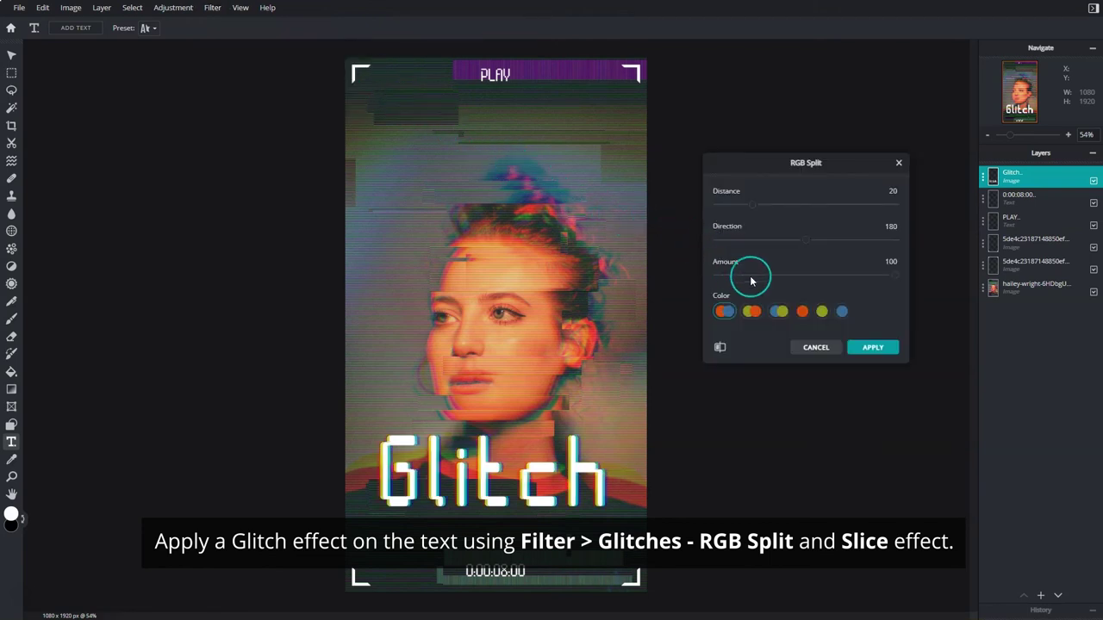
click(753, 207)
drag(806, 240, 897, 242)
click(893, 349)
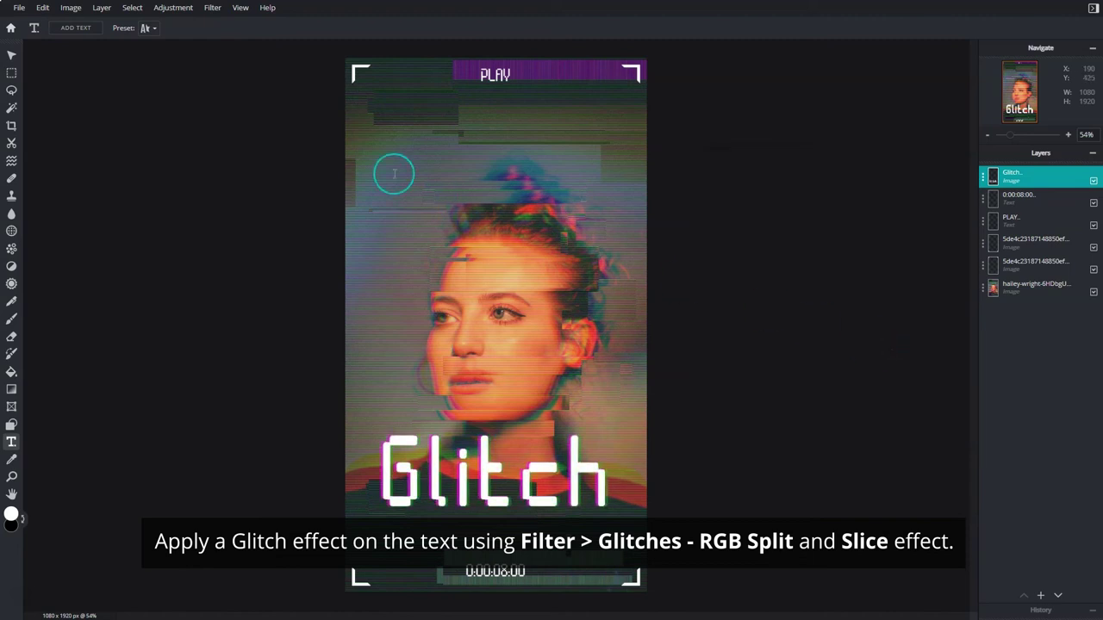
Step: Apply a first Slice glitch to the Glitch title with an adjusted seed
click(212, 7)
click(382, 111)
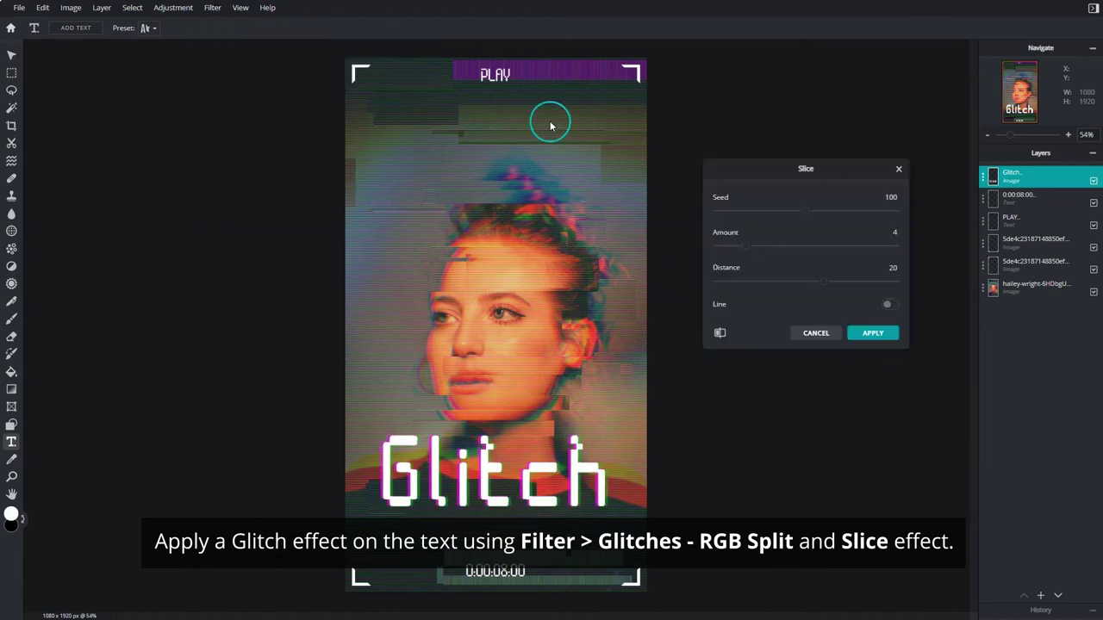
drag(827, 211, 844, 211)
click(869, 333)
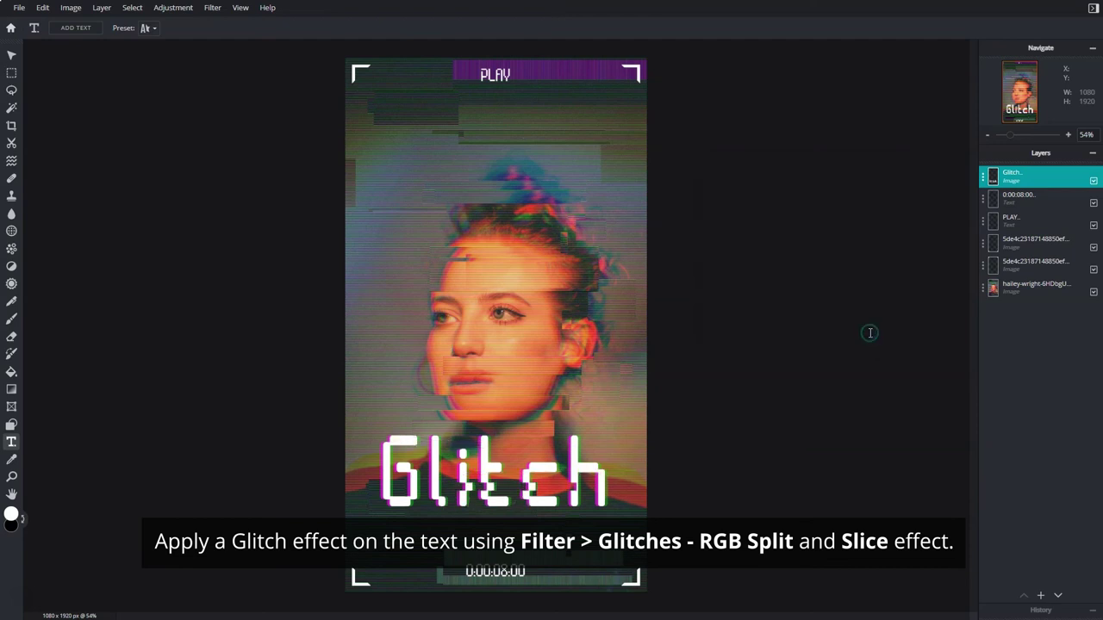
Step: Apply a second Slice glitch at seed 84 and amount 11
click(212, 9)
click(391, 116)
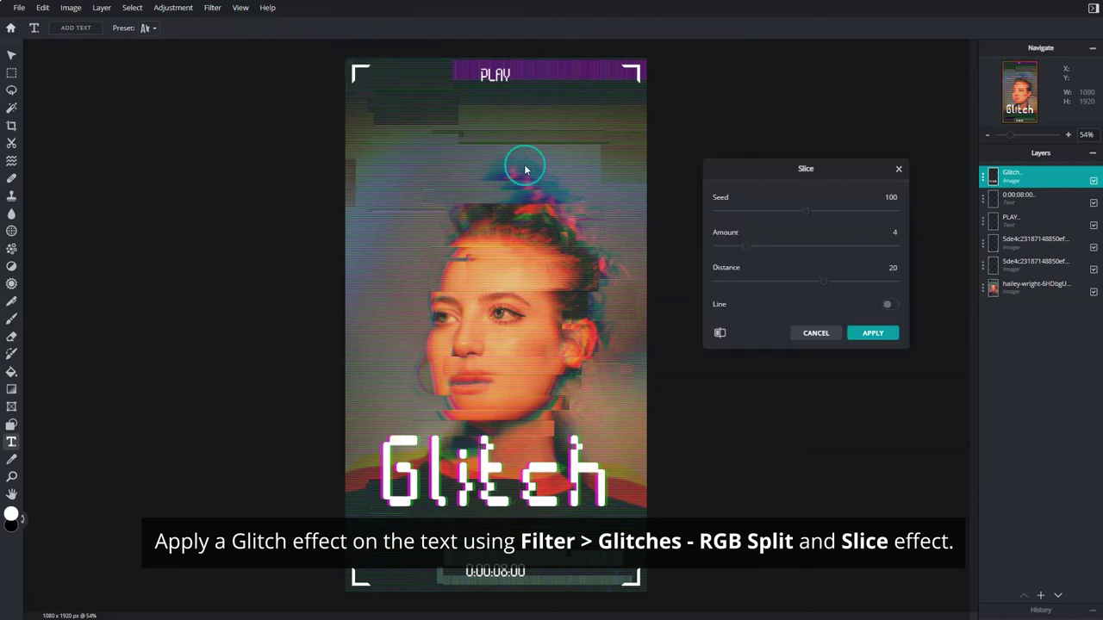
drag(795, 211, 793, 213)
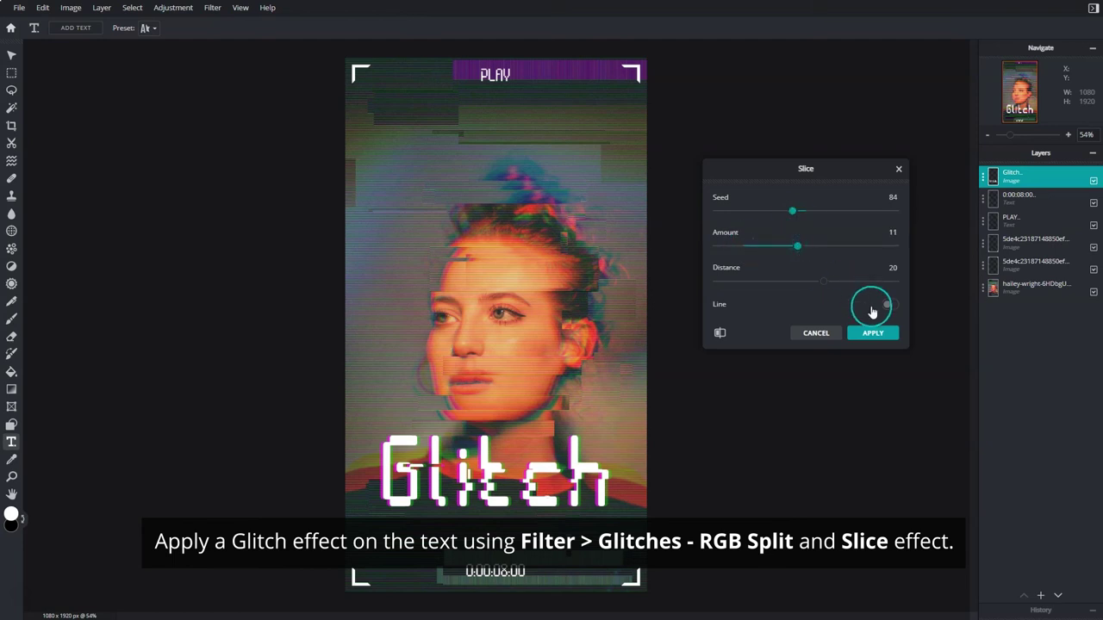
click(872, 333)
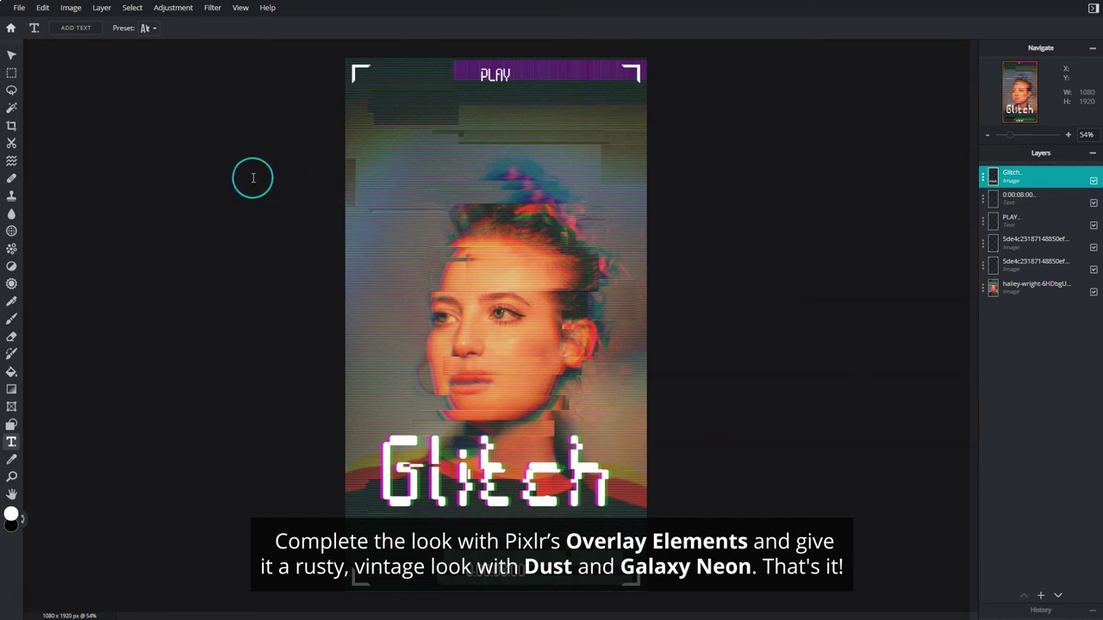
Step: Add the Dust overlay element over the portrait
click(19, 9)
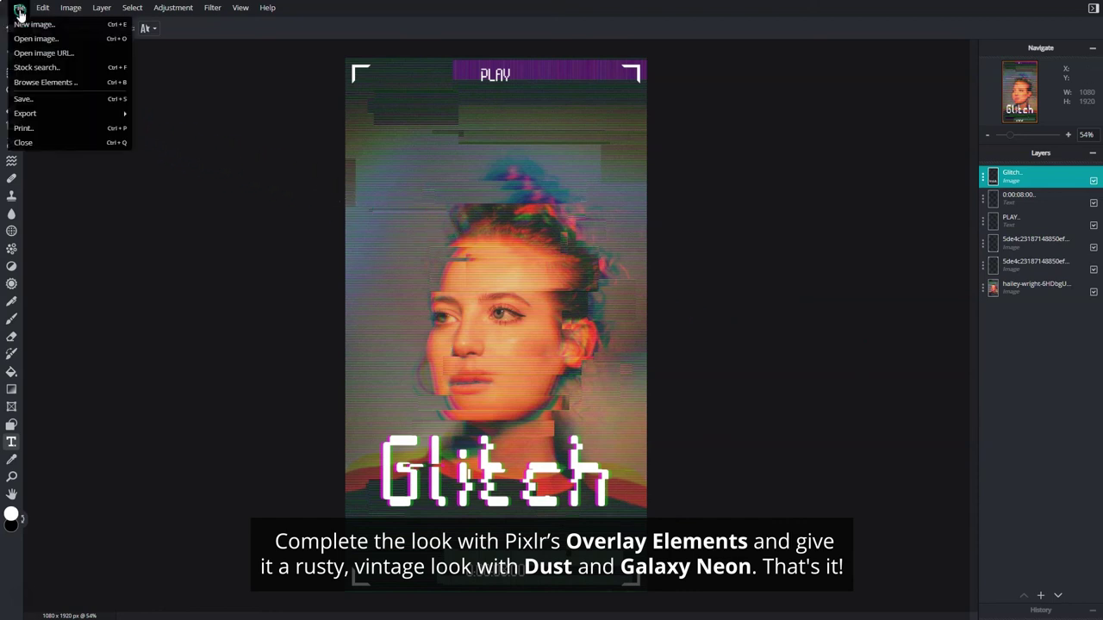
click(72, 82)
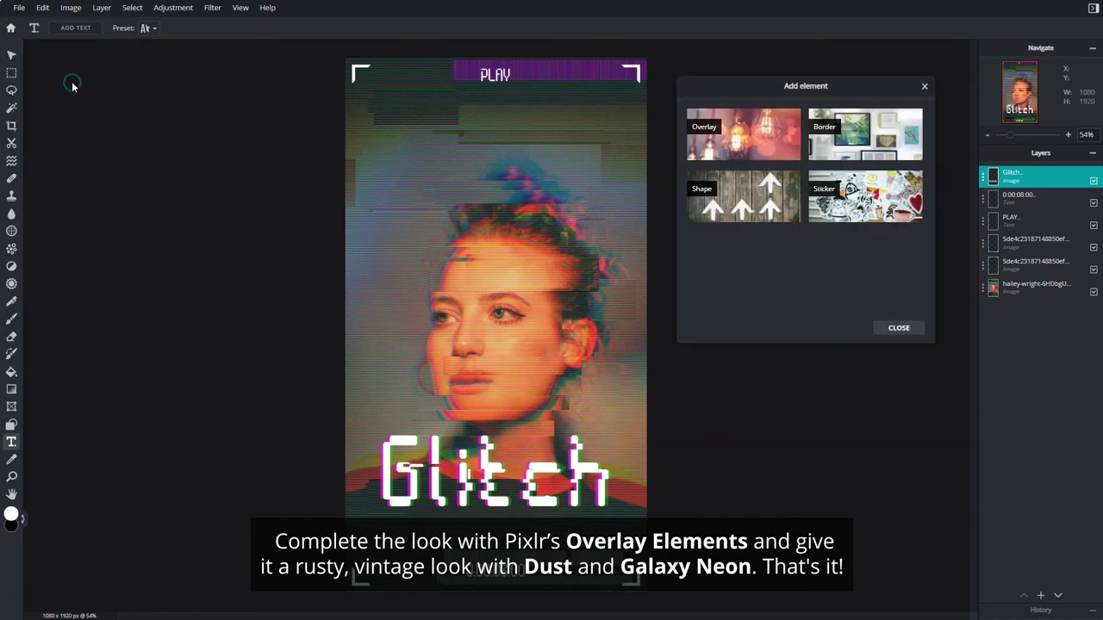
click(728, 151)
scroll(746, 183, down, 3)
scroll(746, 182, down, 3)
scroll(746, 178, down, 3)
scroll(747, 178, down, 3)
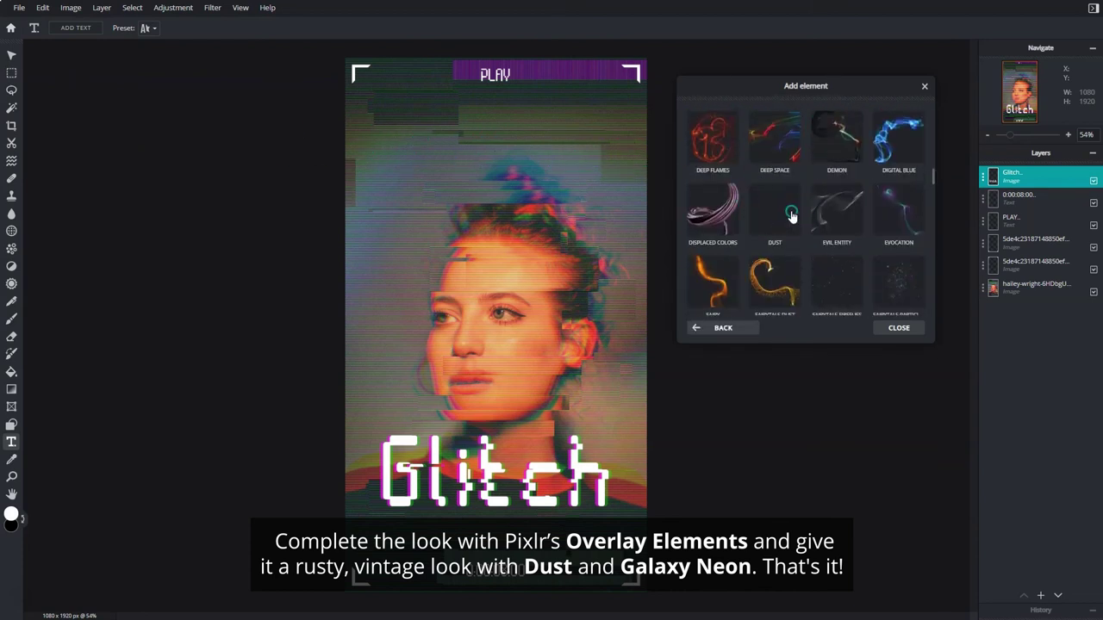
scroll(775, 199, down, 5)
click(786, 255)
click(910, 328)
Step: Add a second overlay element from the element library
click(18, 8)
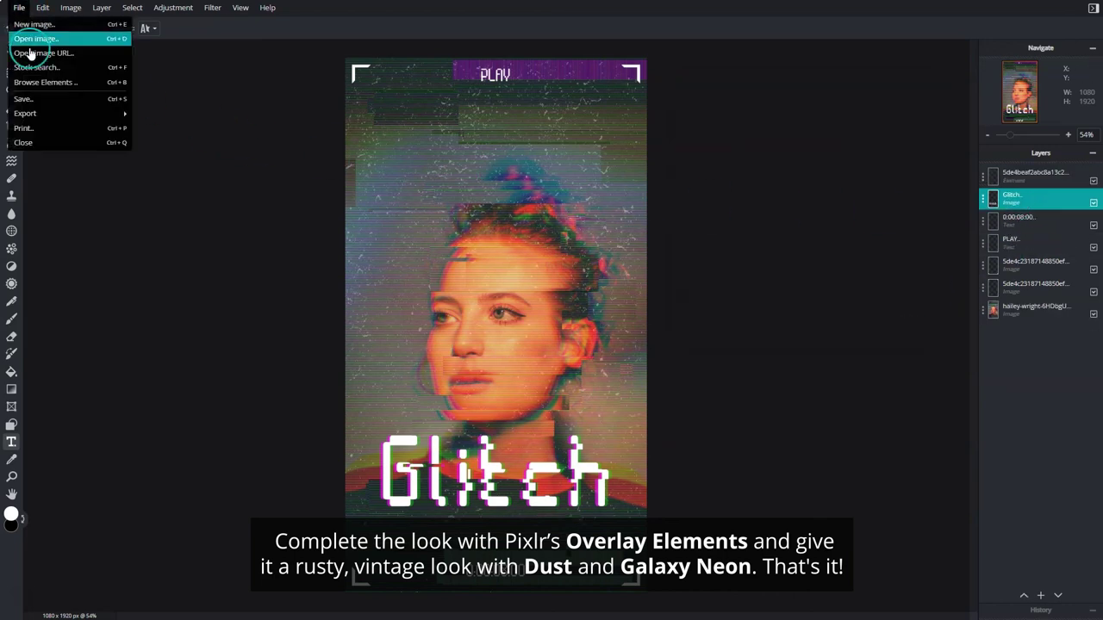
click(69, 80)
scroll(745, 153, down, 2)
scroll(745, 153, down, 2)
scroll(745, 153, down, 2)
scroll(745, 155, down, 3)
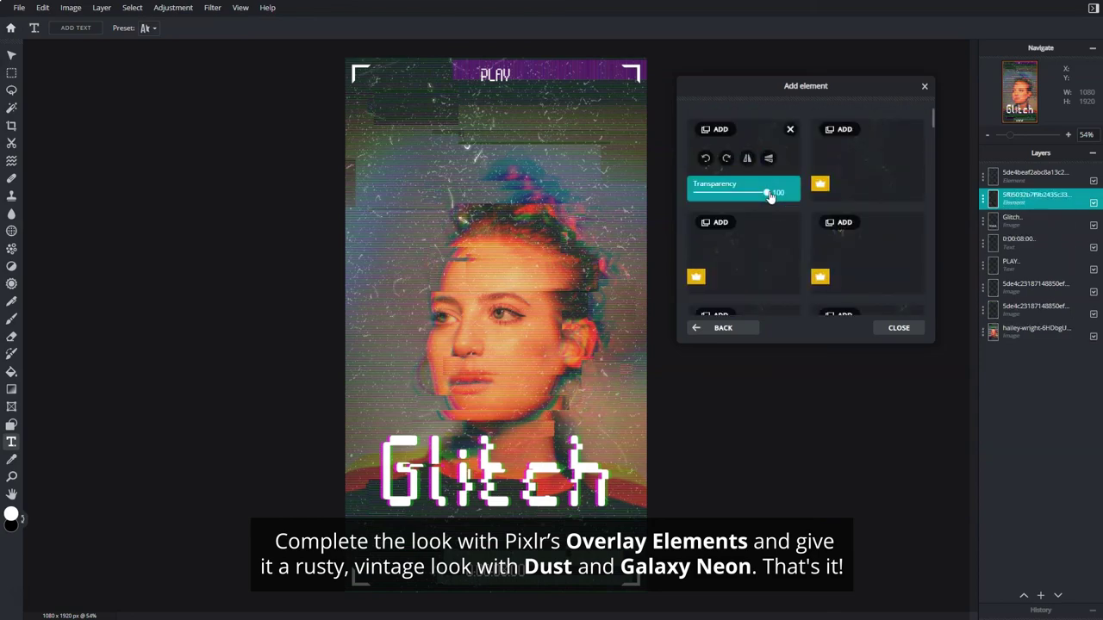
click(899, 329)
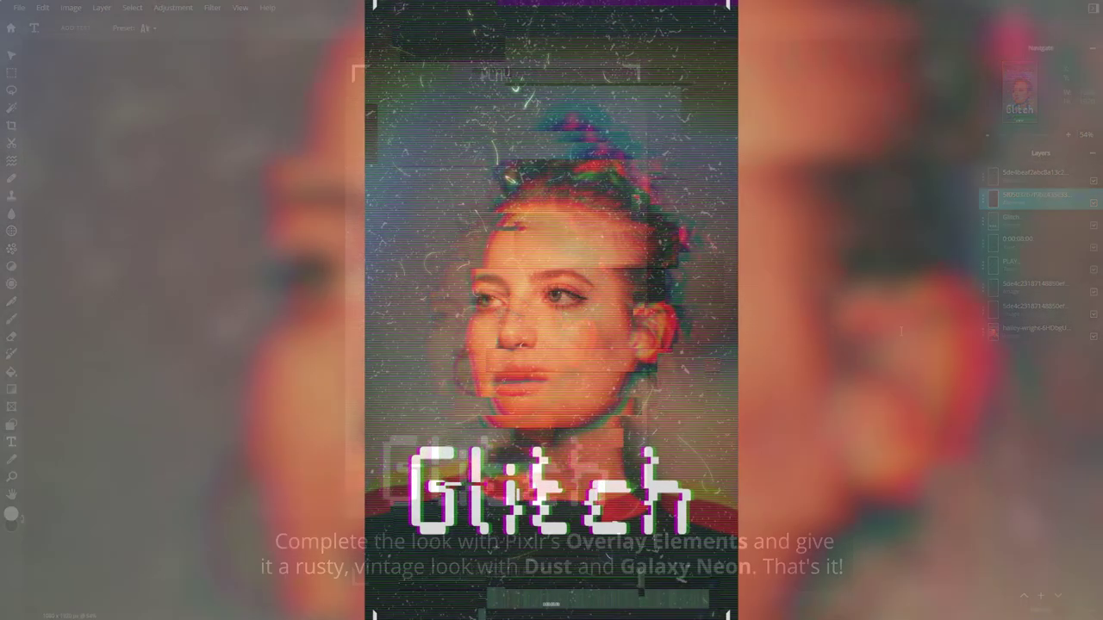